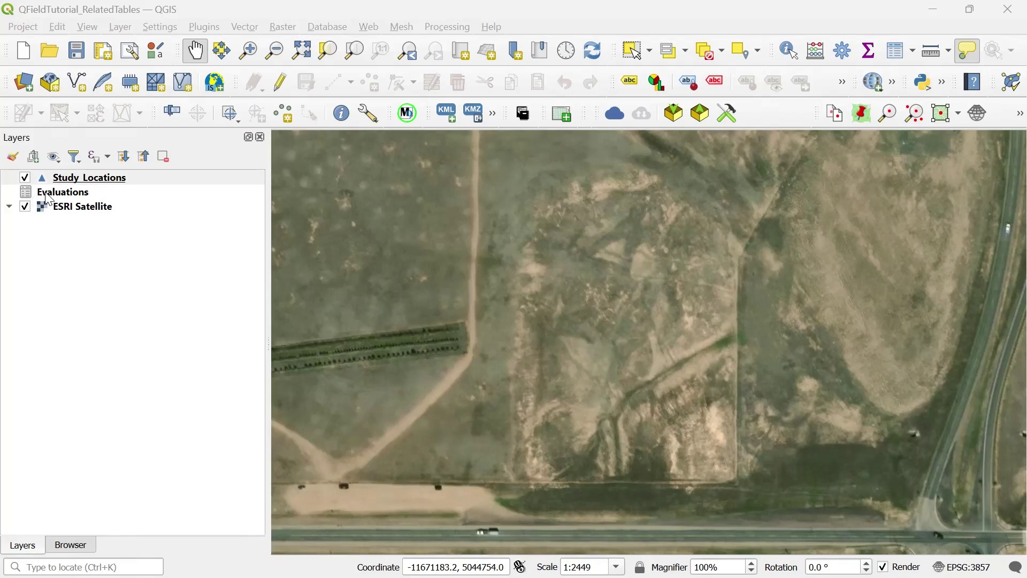
Step: Inspect the Study_Locations attribute table sorted by uniqueid, then close it
{"action": "right_click", "coordinate": [92, 178]}
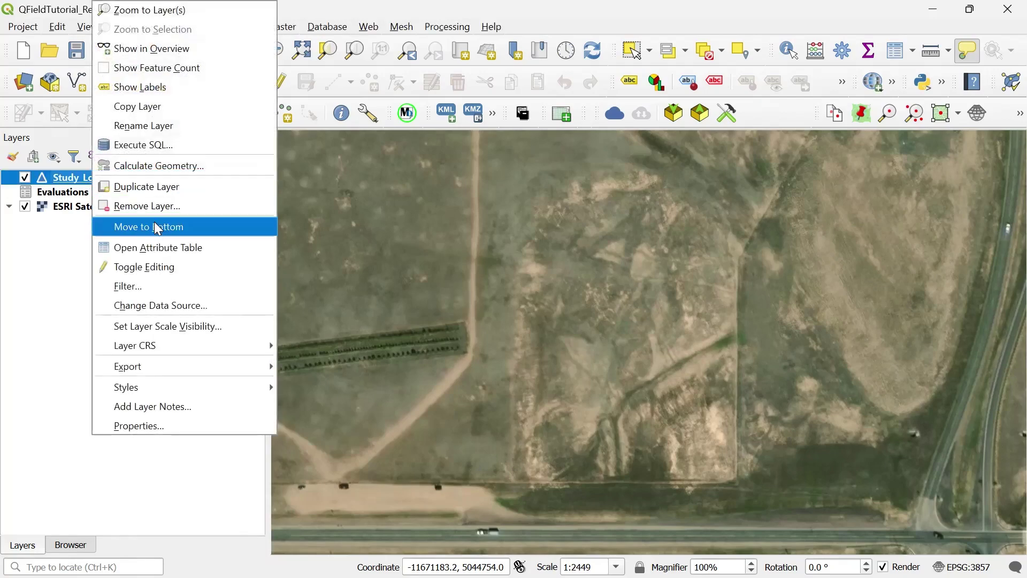
{"action": "left_click", "coordinate": [160, 247]}
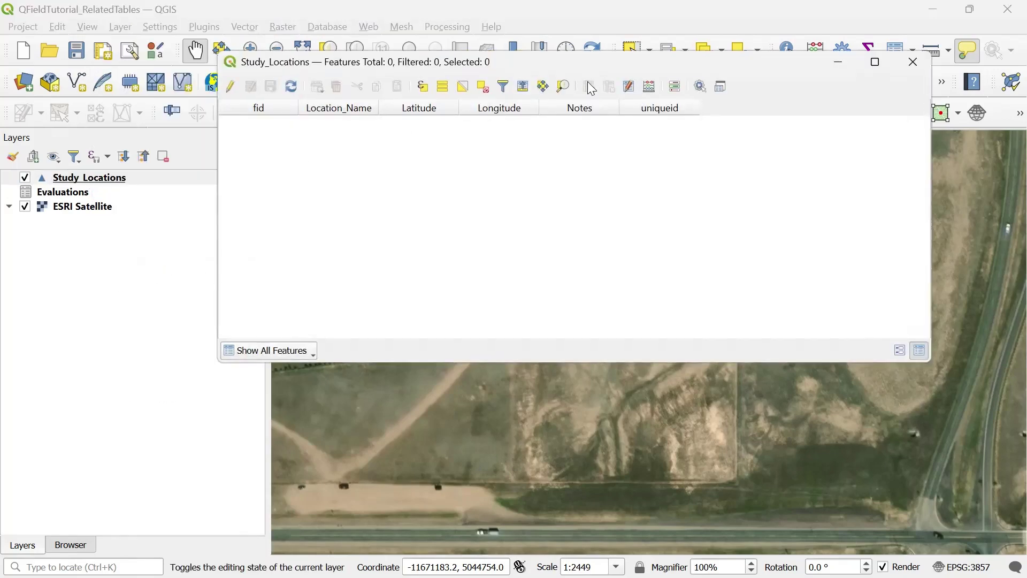
{"action": "left_click_drag", "start_coordinate": [590, 71], "coordinate": [581, 107]}
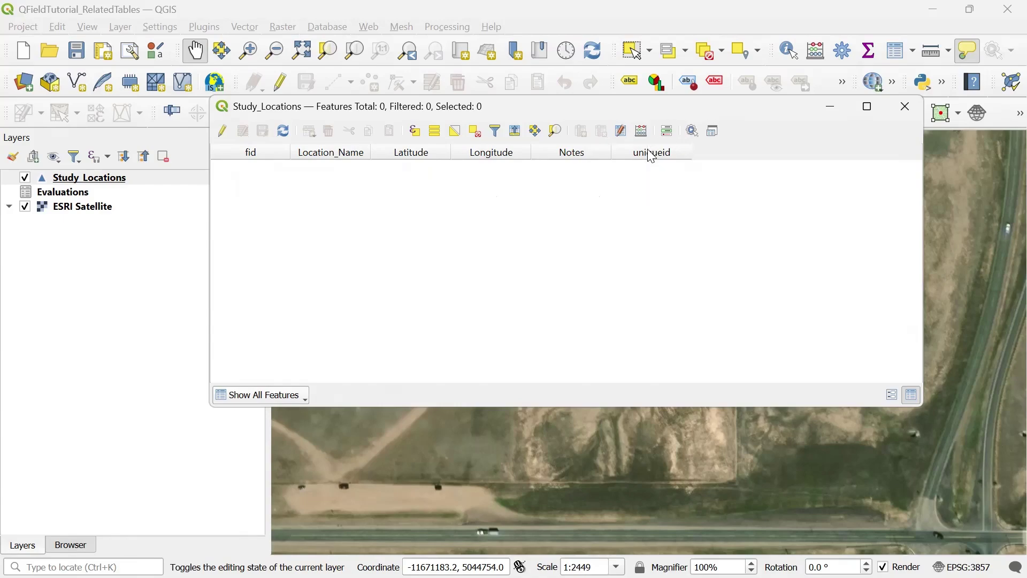
{"action": "left_click", "coordinate": [676, 153]}
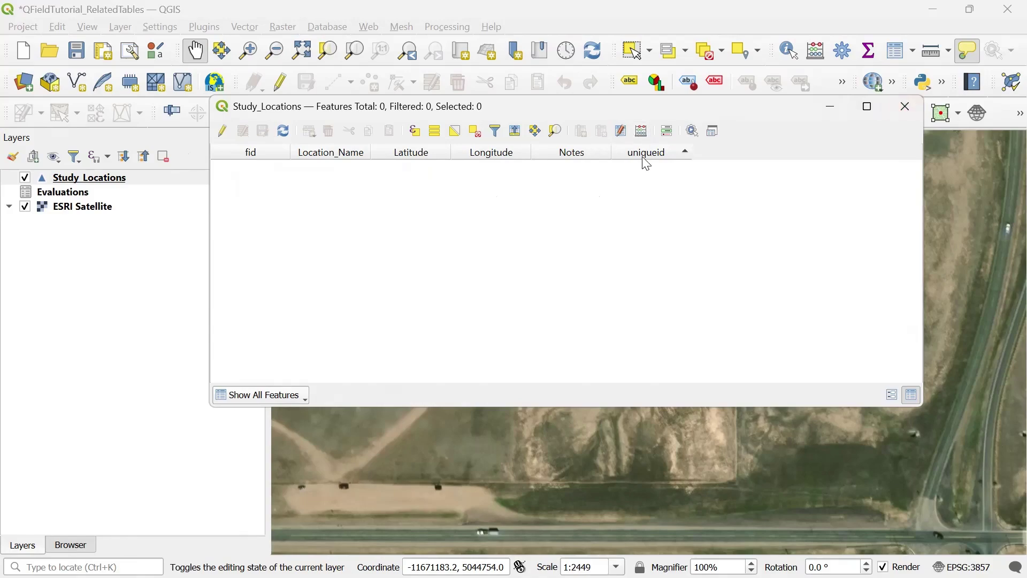
{"action": "left_click", "coordinate": [906, 106]}
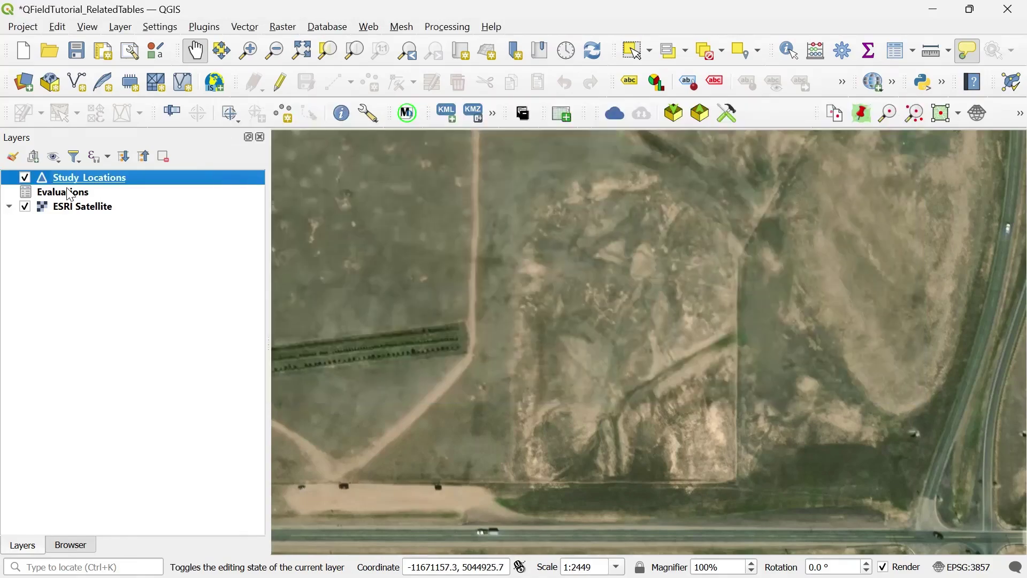
Step: Review the empty Evaluations attribute table's fields, close it, and bring up the Project menu
{"action": "right_click", "coordinate": [72, 198]}
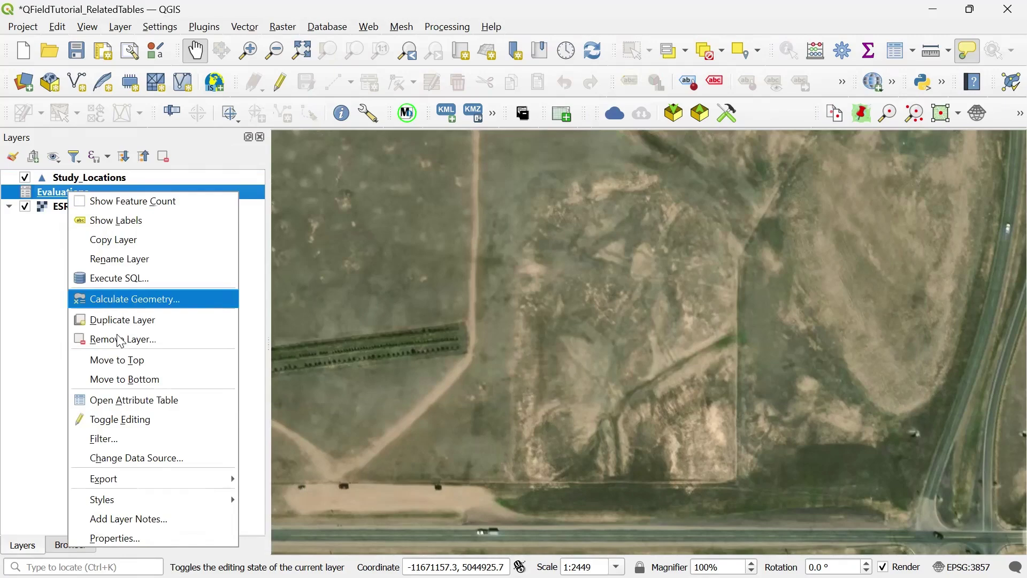
{"action": "left_click", "coordinate": [109, 399]}
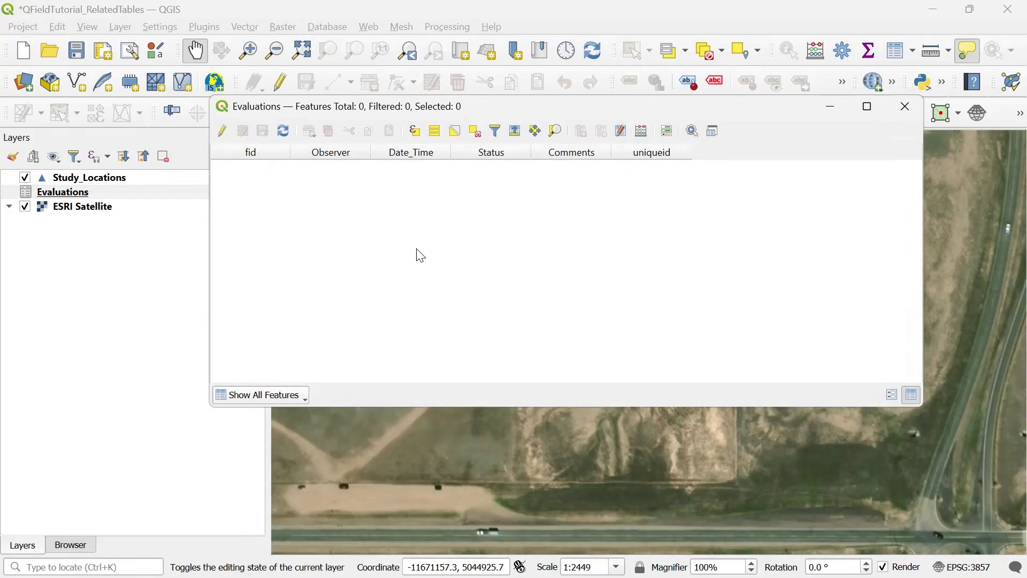
{"action": "left_click", "coordinate": [906, 107]}
{"action": "left_click", "coordinate": [123, 178]}
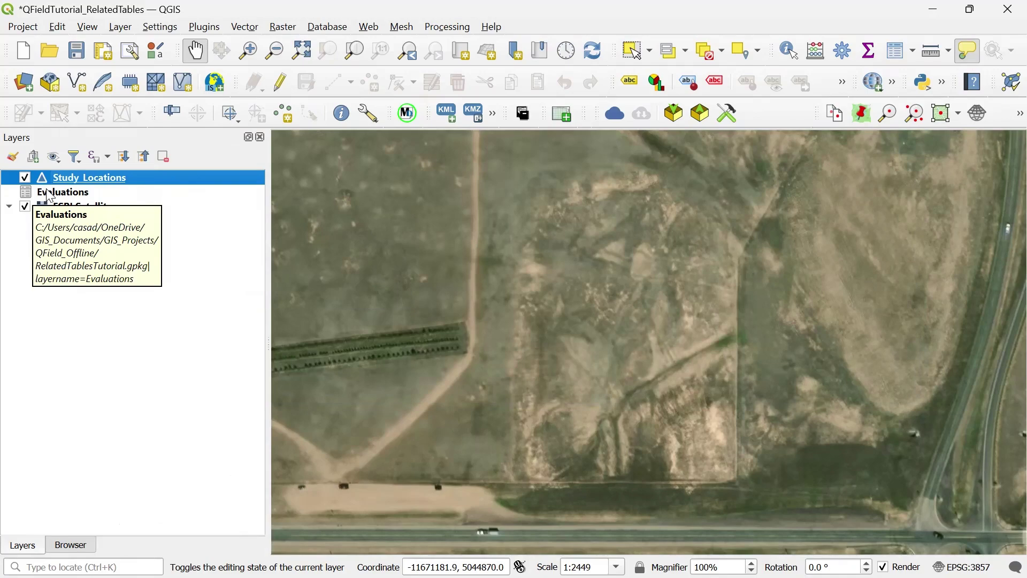
{"action": "left_click", "coordinate": [26, 26]}
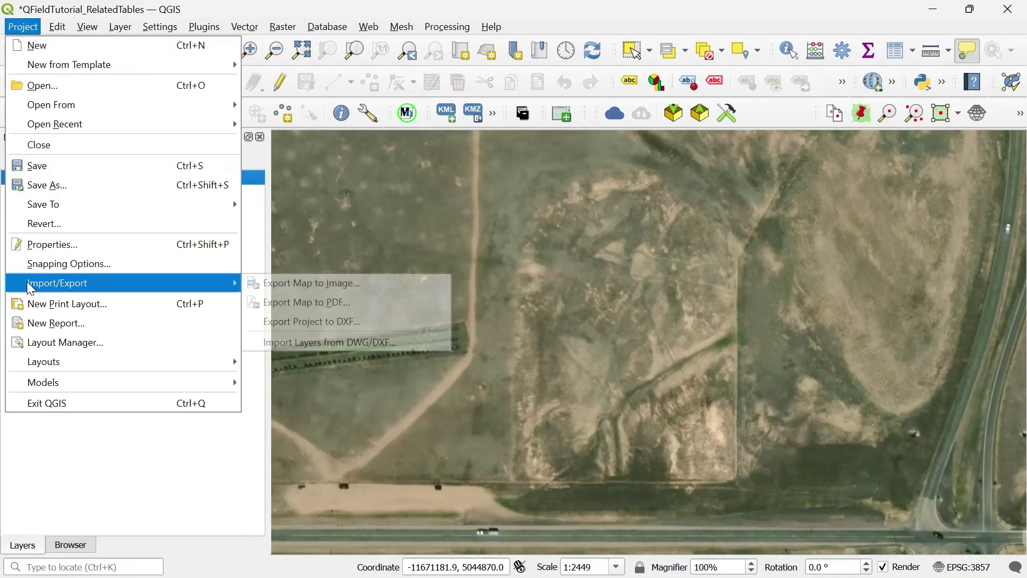
Step: In Project Properties, add a Composition relation named StudyLocations_Evaluations
{"action": "left_click", "coordinate": [47, 241]}
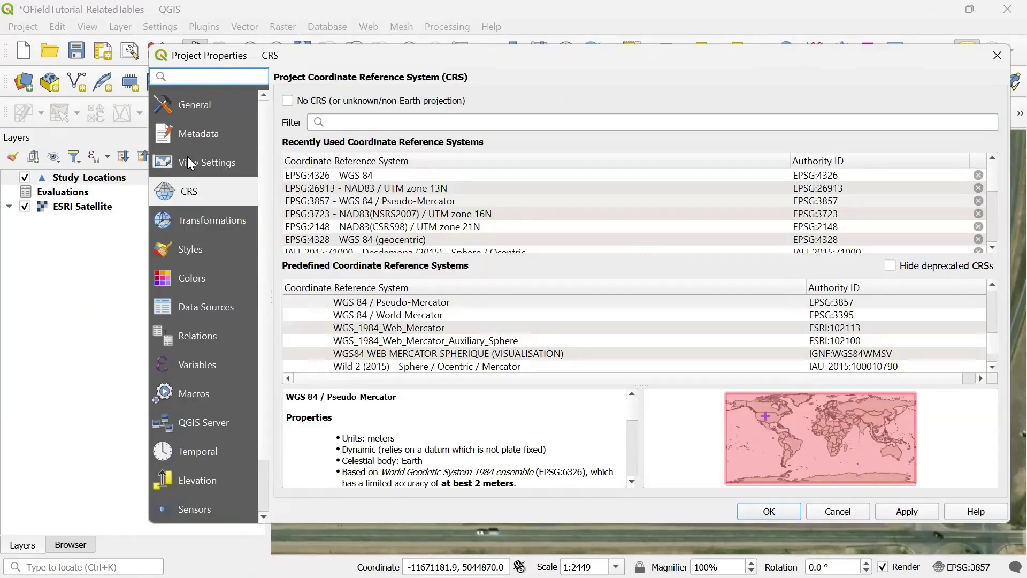
{"action": "left_click", "coordinate": [188, 100]}
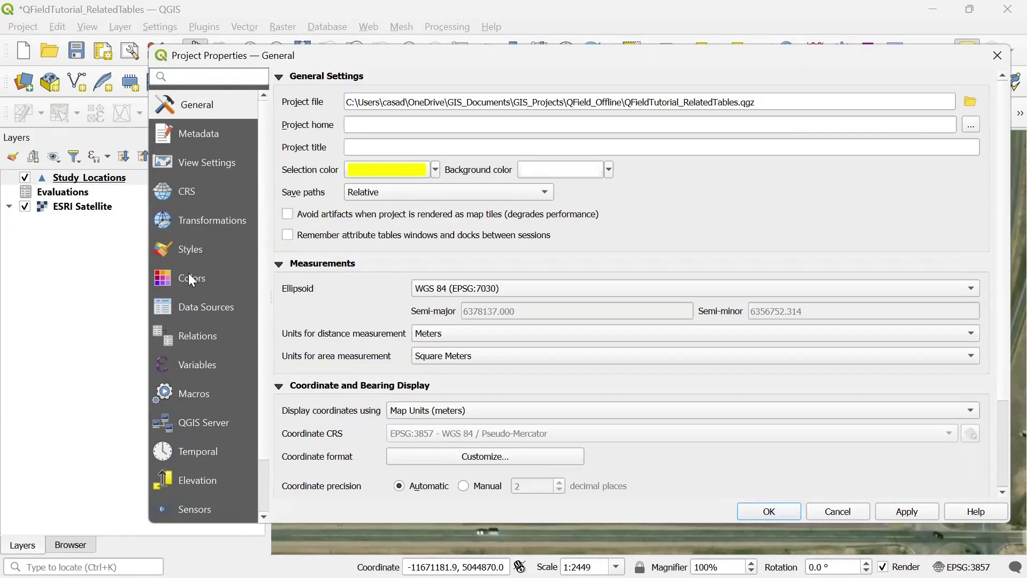
{"action": "left_click", "coordinate": [194, 344]}
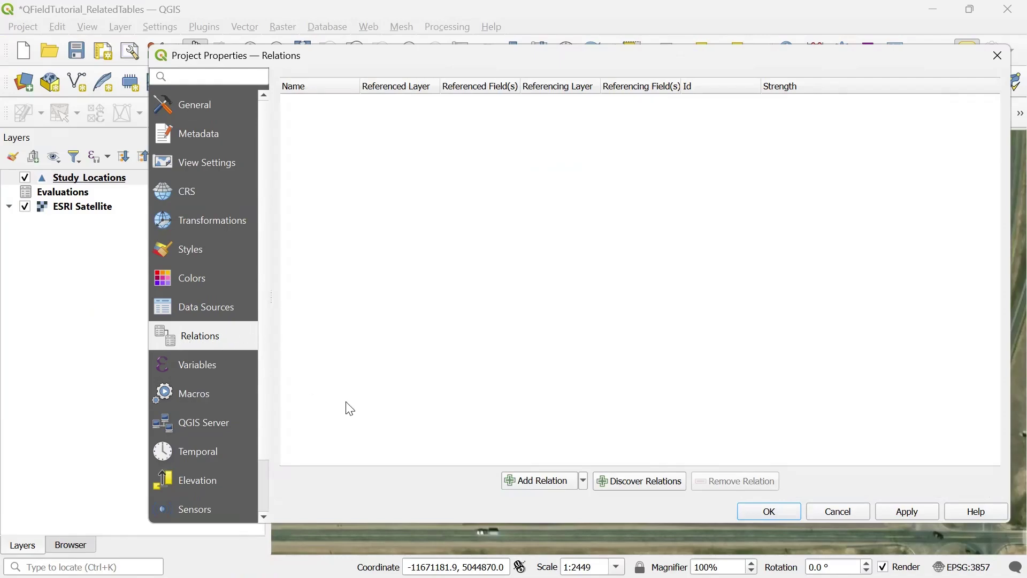
{"action": "left_click", "coordinate": [533, 485]}
{"action": "left_click", "coordinate": [478, 167]}
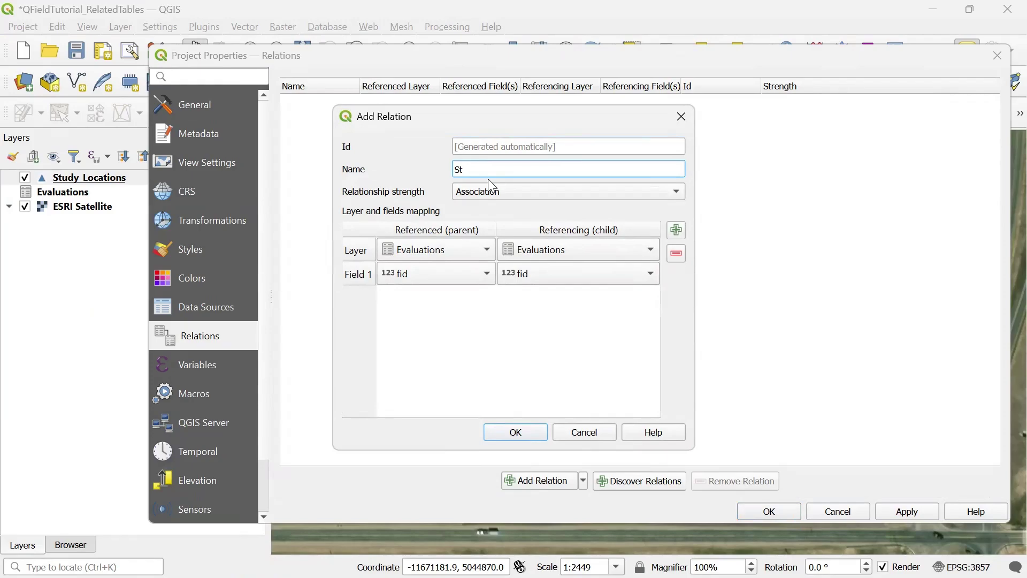
{"action": "type", "text": "StudyLocations_Evaluations"}
{"action": "left_click", "coordinate": [476, 192]}
{"action": "left_click", "coordinate": [482, 212]}
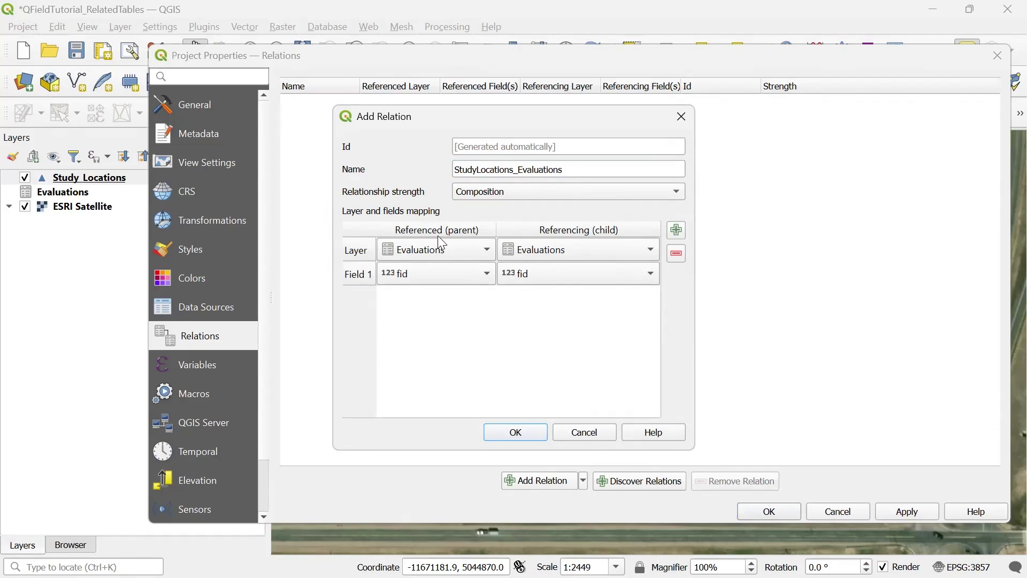
Step: Link parent Study_Locations.uniqueid to child Evaluations.uniqueid, then confirm and apply the relation
{"action": "left_click", "coordinate": [428, 251]}
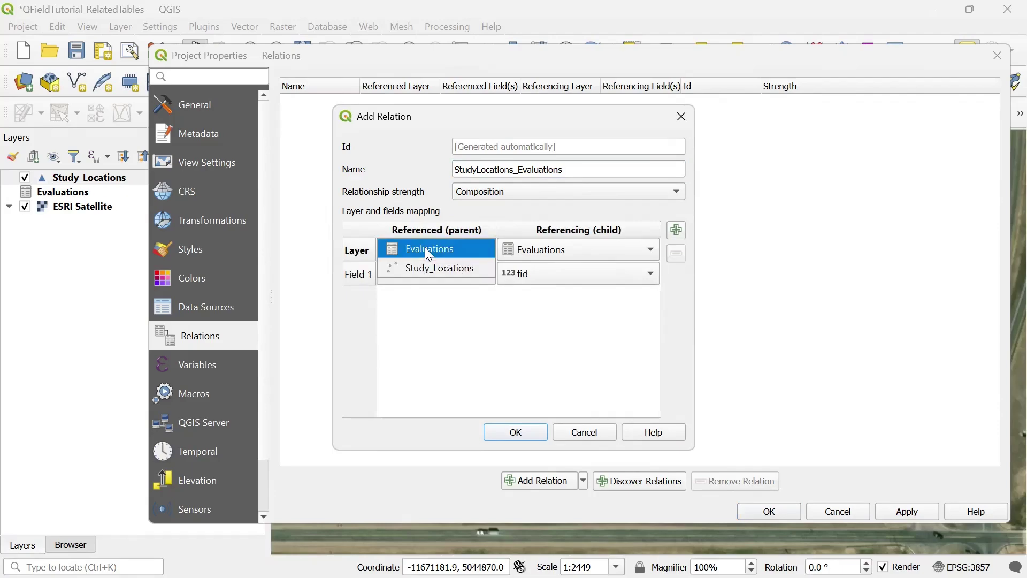
{"action": "left_click", "coordinate": [421, 267]}
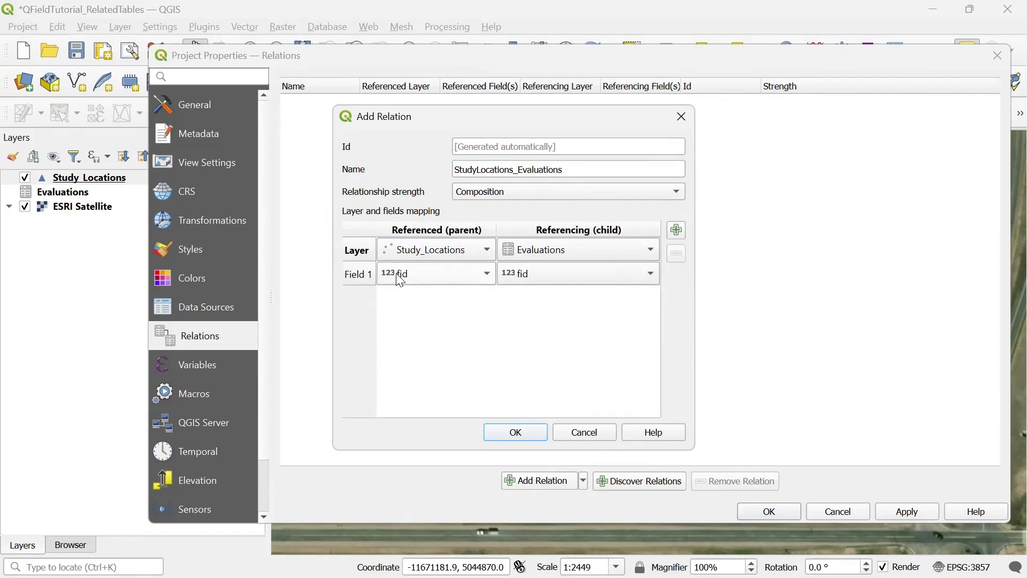
{"action": "left_click", "coordinate": [427, 274]}
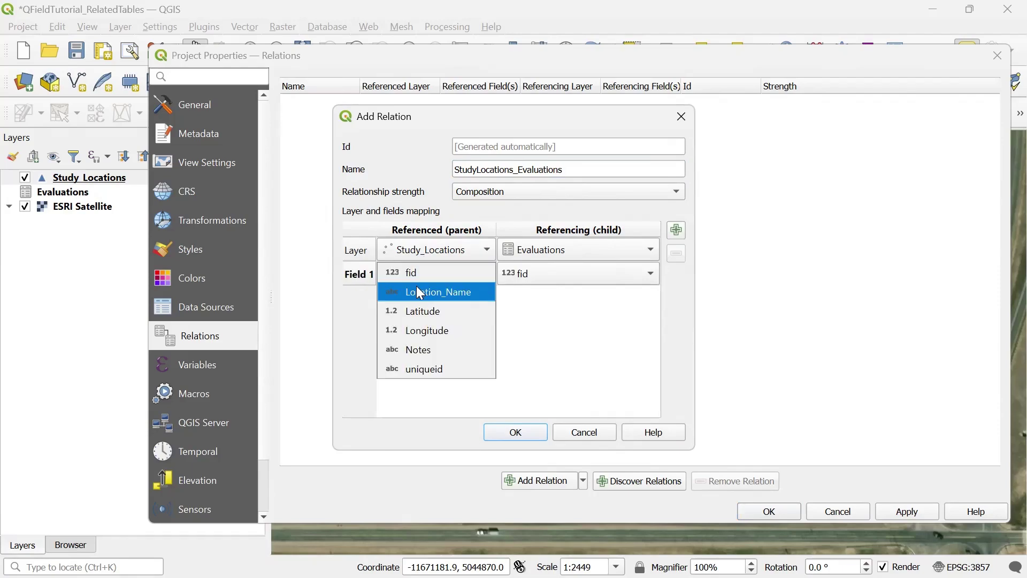
{"action": "left_click", "coordinate": [415, 369]}
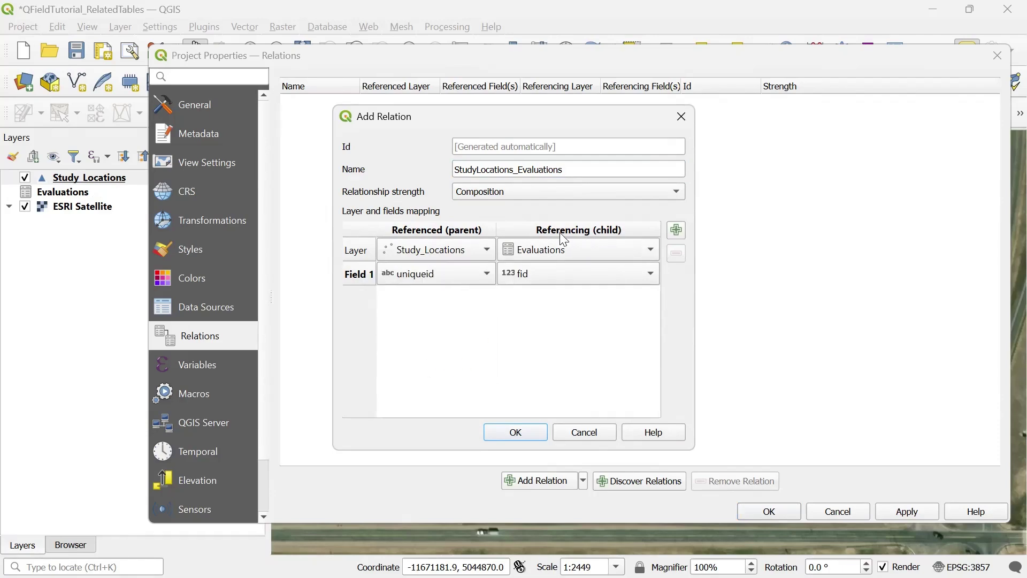
{"action": "left_click", "coordinate": [565, 250]}
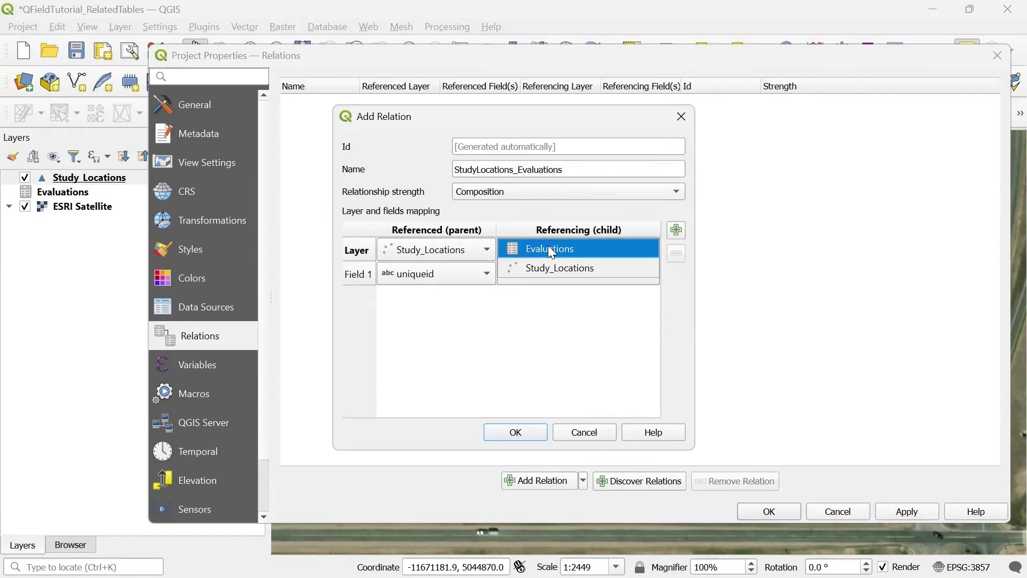
{"action": "left_click", "coordinate": [572, 249]}
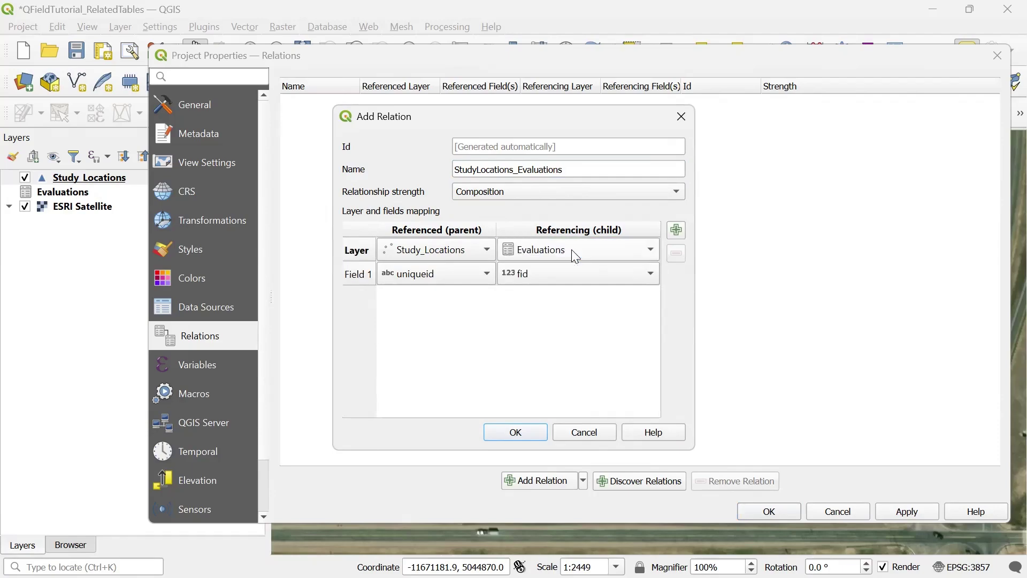
{"action": "left_click", "coordinate": [538, 277]}
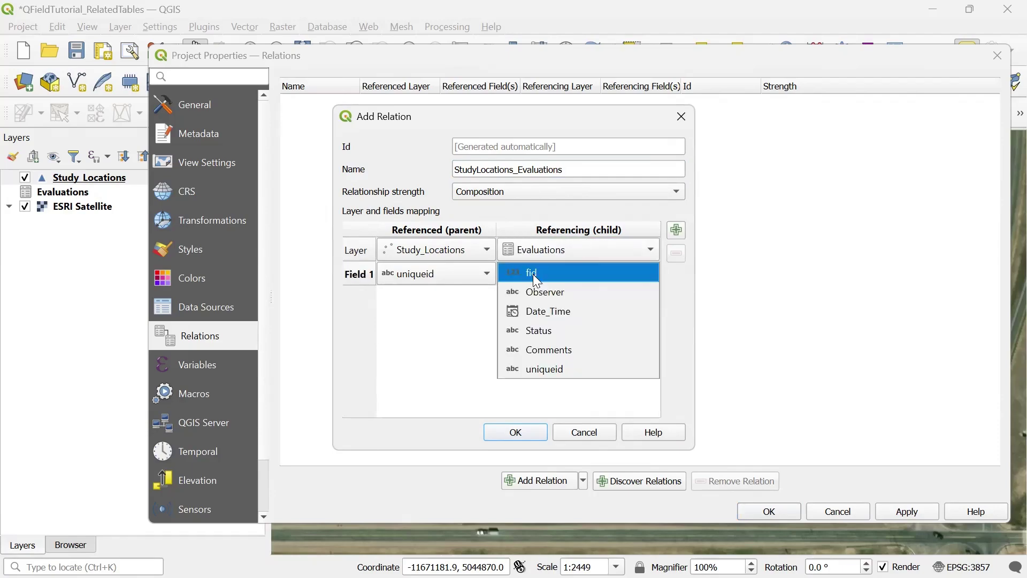
{"action": "left_click", "coordinate": [532, 370]}
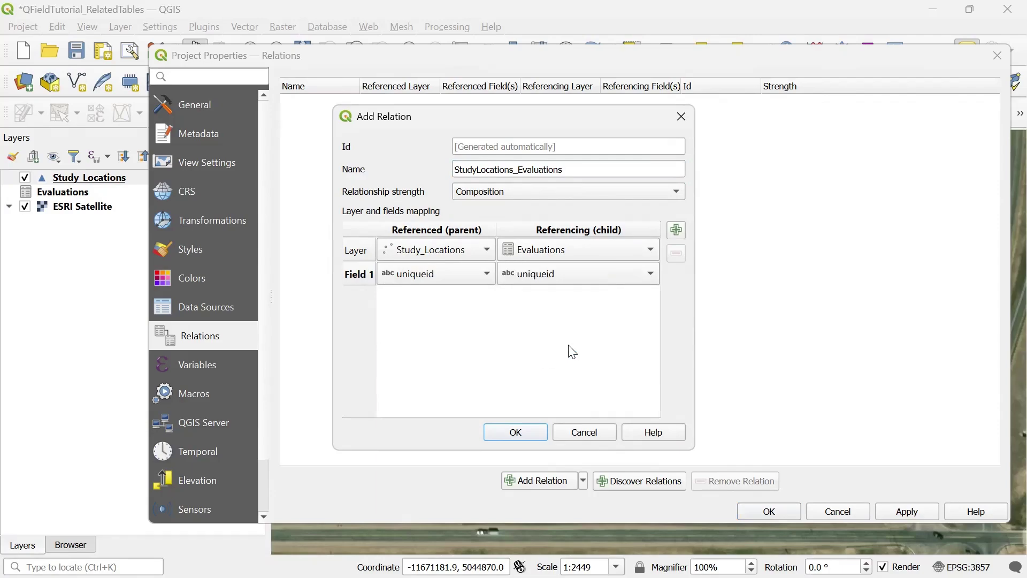
{"action": "left_click", "coordinate": [522, 431]}
{"action": "left_click", "coordinate": [903, 511]}
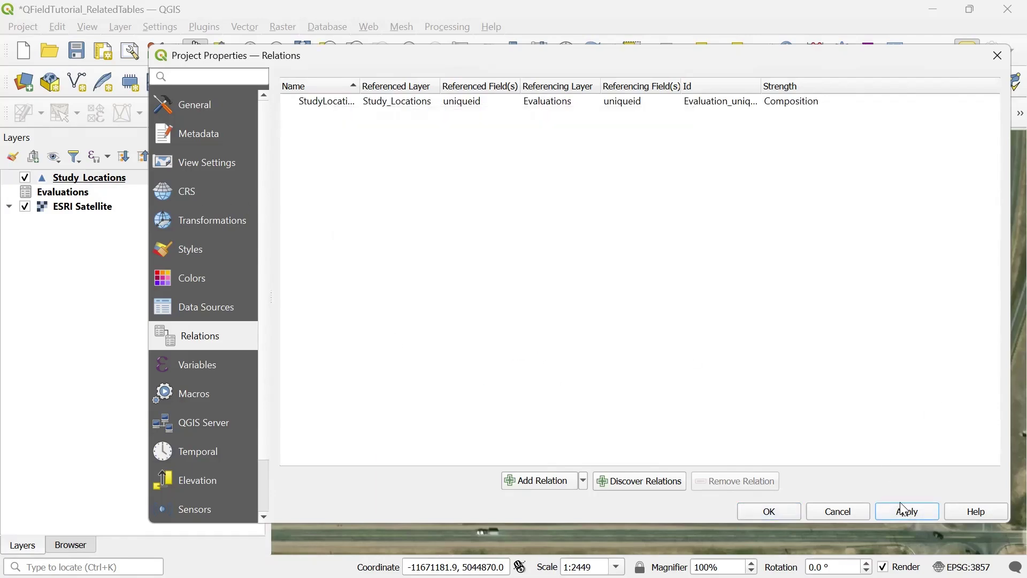
{"action": "left_click", "coordinate": [748, 514]}
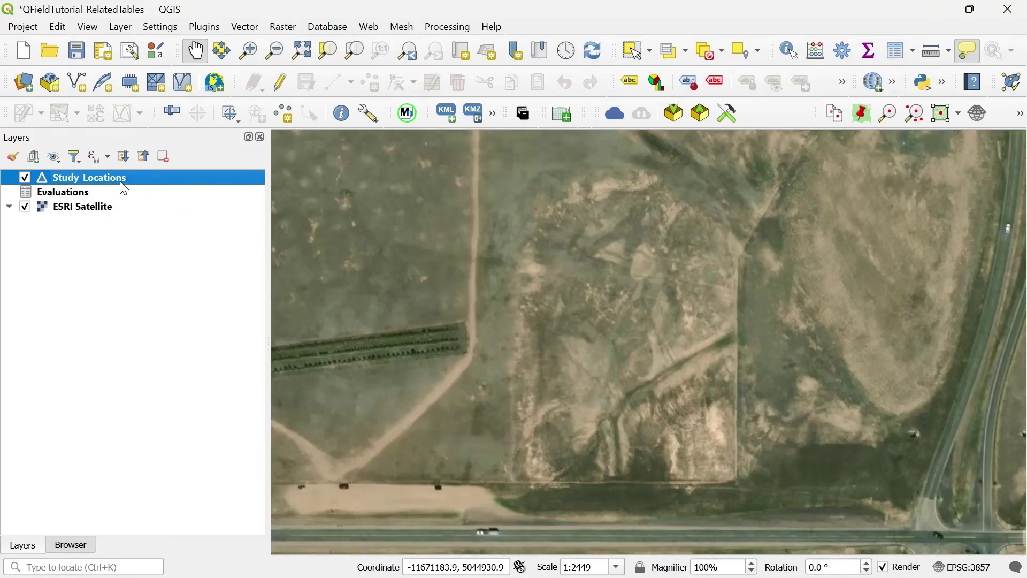
Step: Open the Study_Locations layer properties on Attributes Form and show the form layout mode choices
{"action": "mouse_move", "coordinate": [127, 187]}
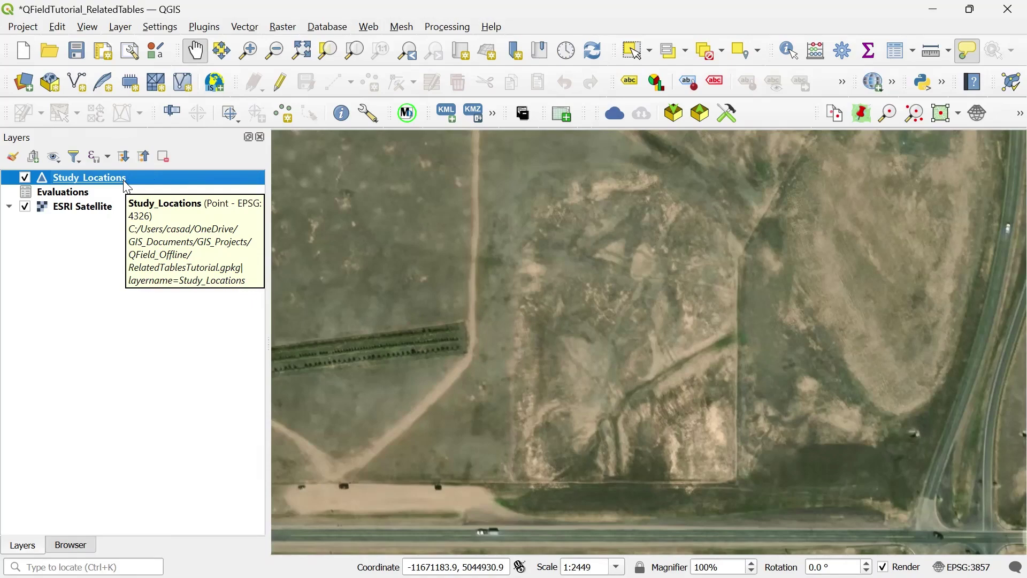
{"action": "right_click", "coordinate": [82, 176]}
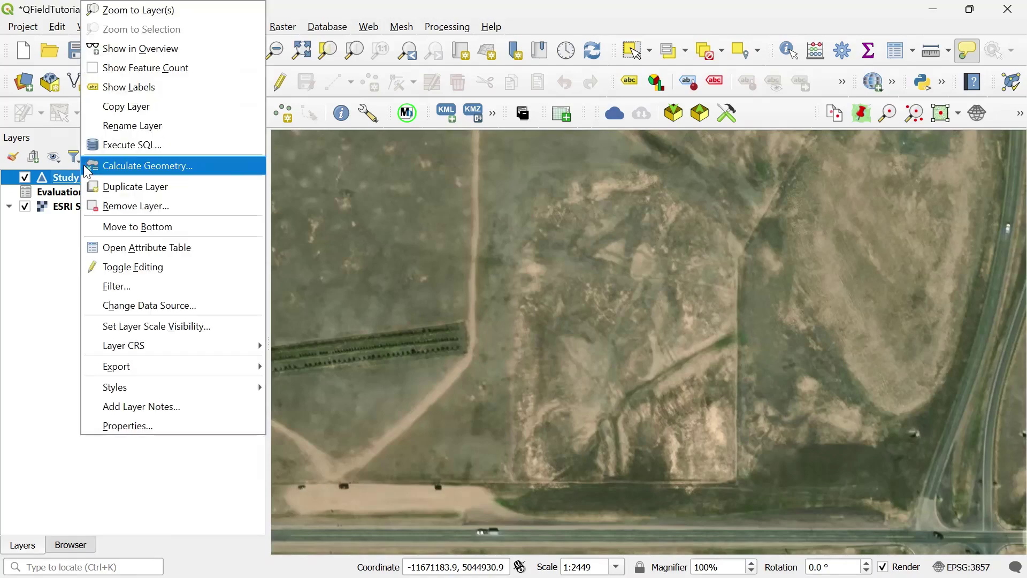
{"action": "left_click", "coordinate": [137, 429]}
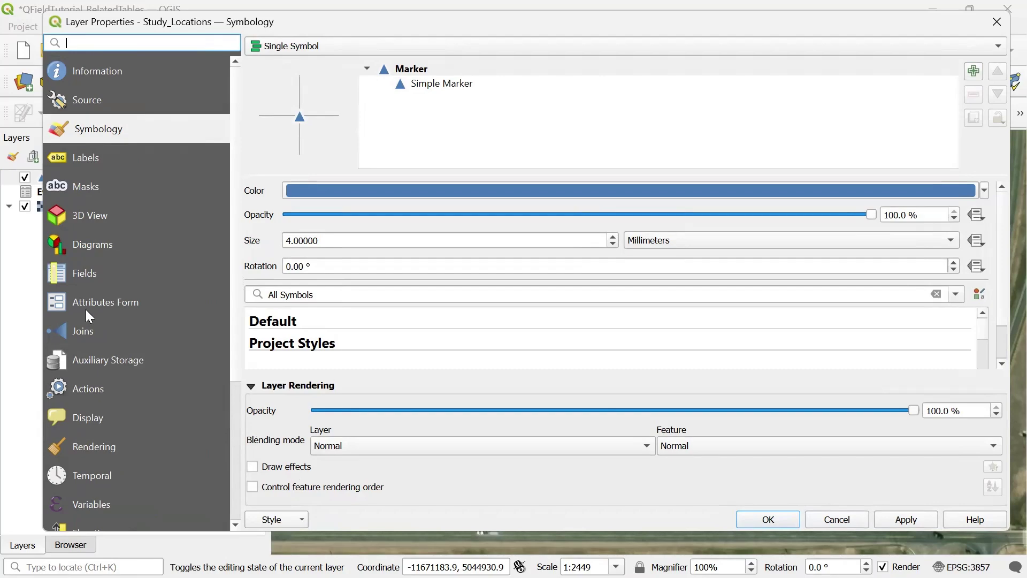
{"action": "left_click", "coordinate": [99, 313]}
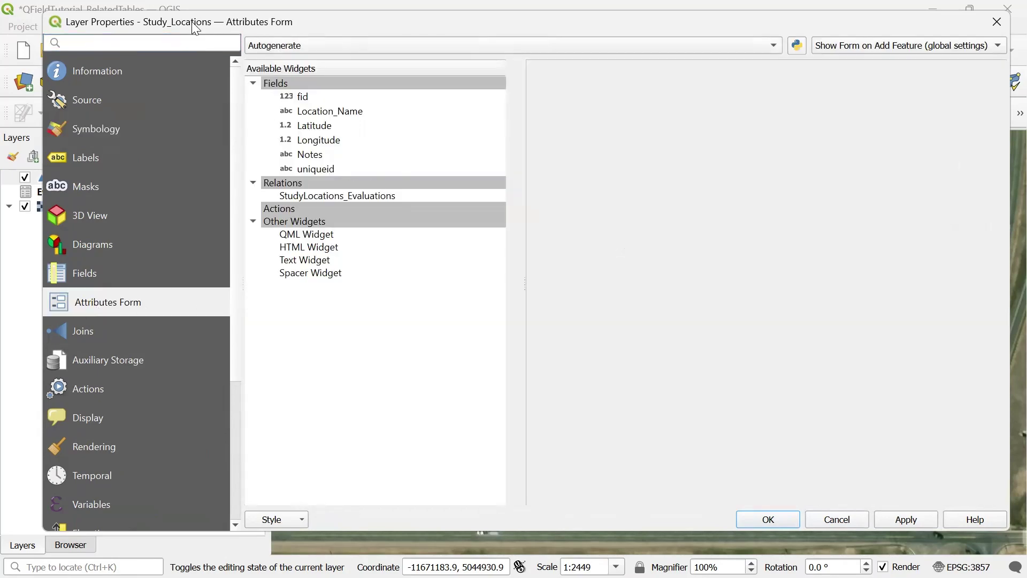
{"action": "left_click", "coordinate": [268, 46]}
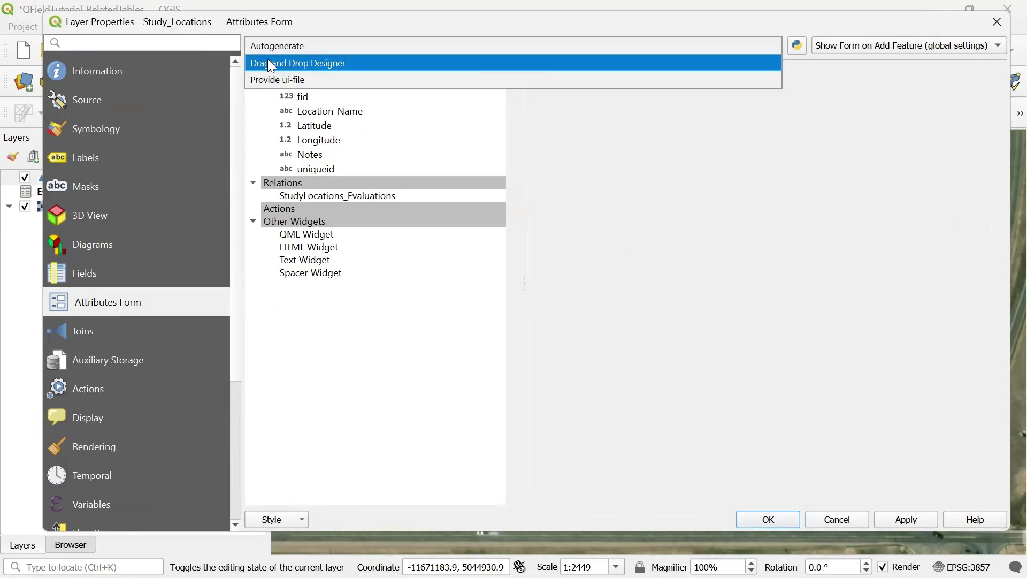
Step: Switch to the Drag and Drop Designer and remove fid and uniqueid from the form layout
{"action": "left_click", "coordinate": [268, 62]}
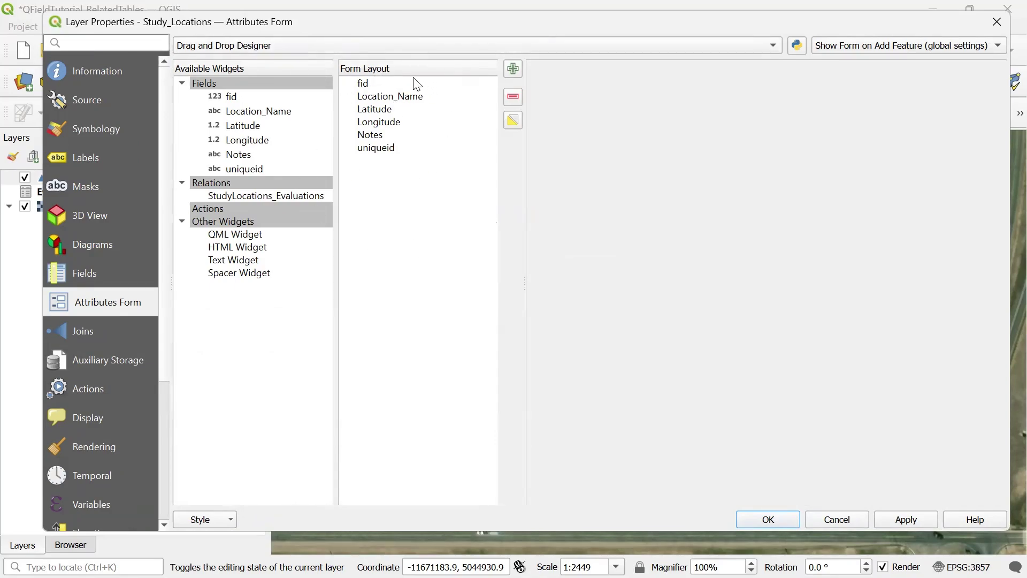
{"action": "left_click", "coordinate": [365, 84]}
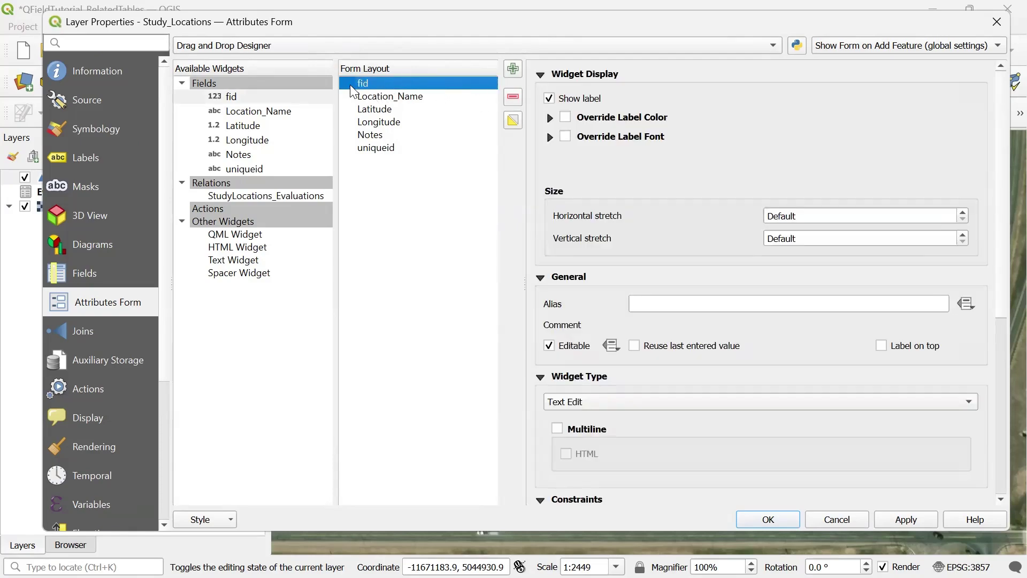
{"action": "left_click", "coordinate": [515, 97]}
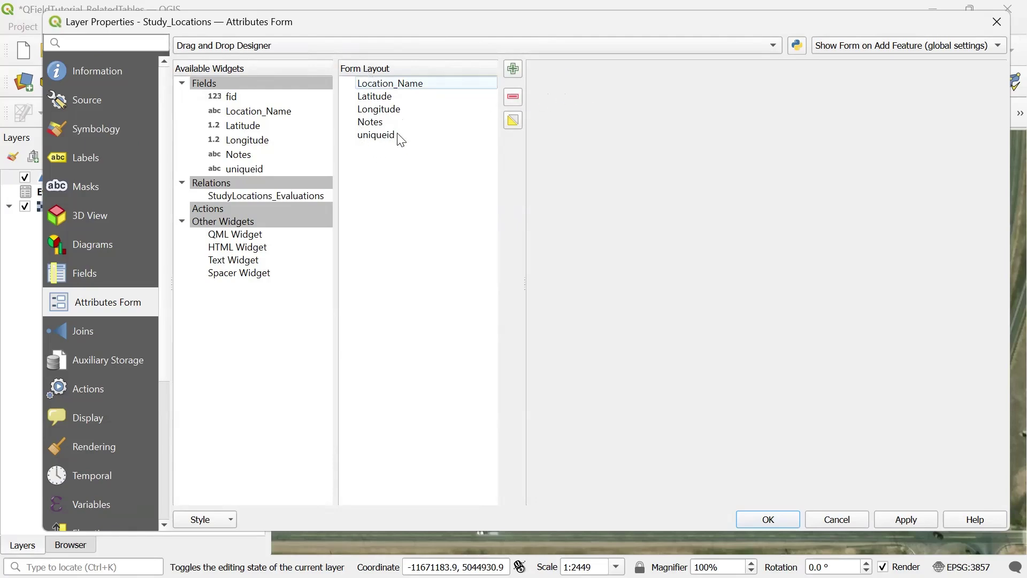
{"action": "left_click", "coordinate": [376, 139]}
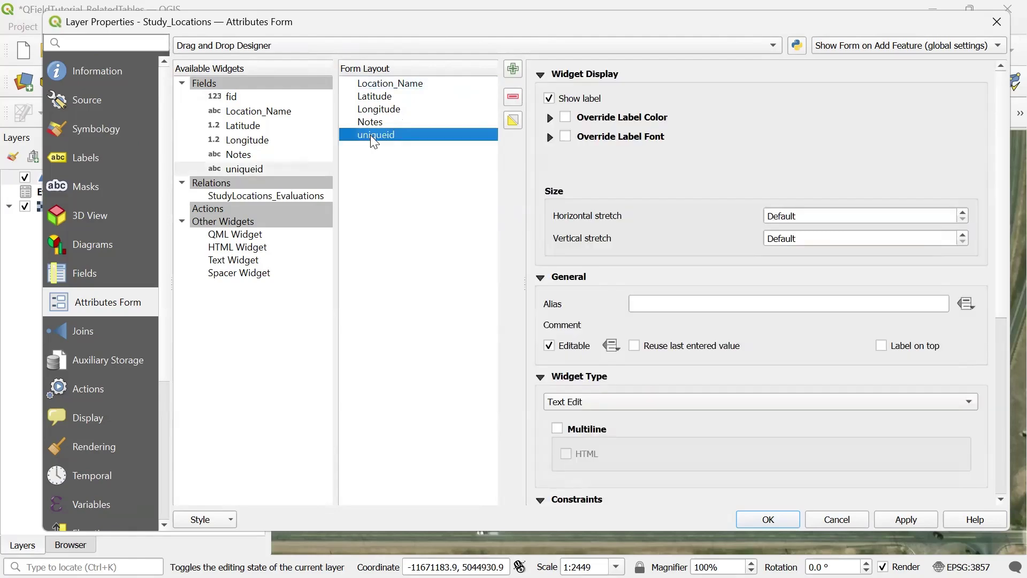
{"action": "left_click", "coordinate": [514, 99]}
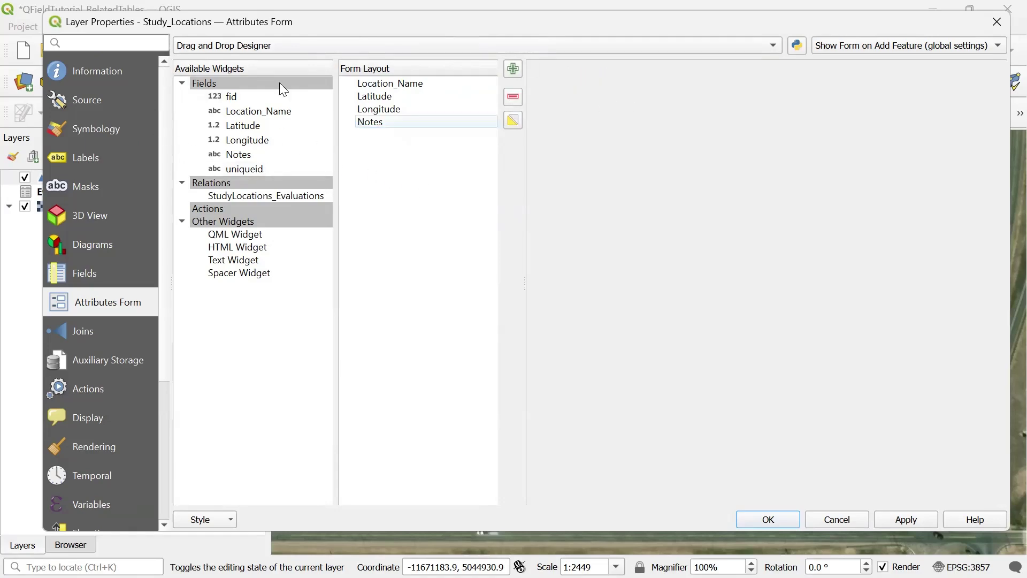
Step: Set the uniqueid field's widget type to Hidden
{"action": "left_click", "coordinate": [250, 170]}
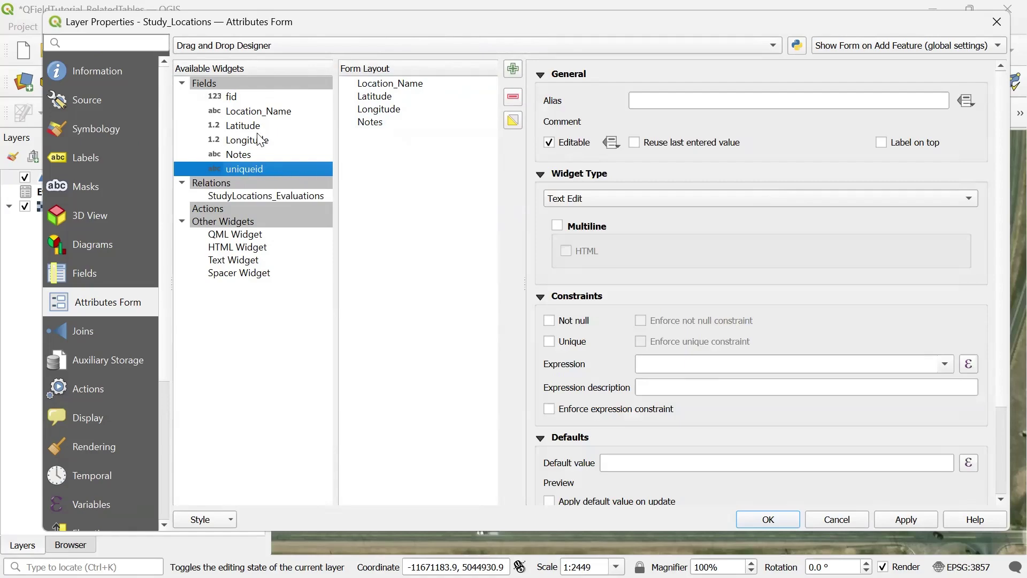
{"action": "left_click", "coordinate": [611, 204]}
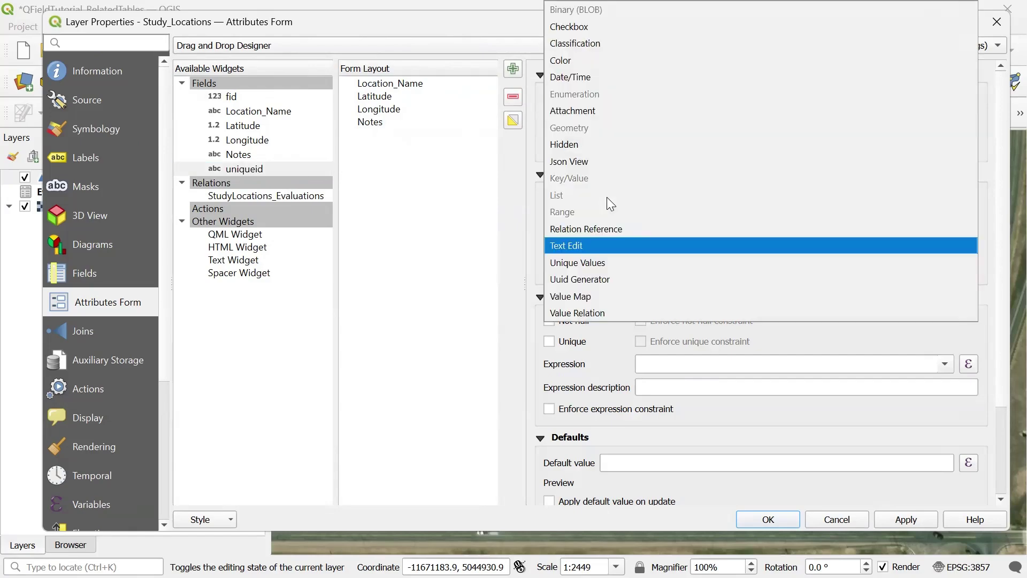
{"action": "left_click", "coordinate": [593, 142]}
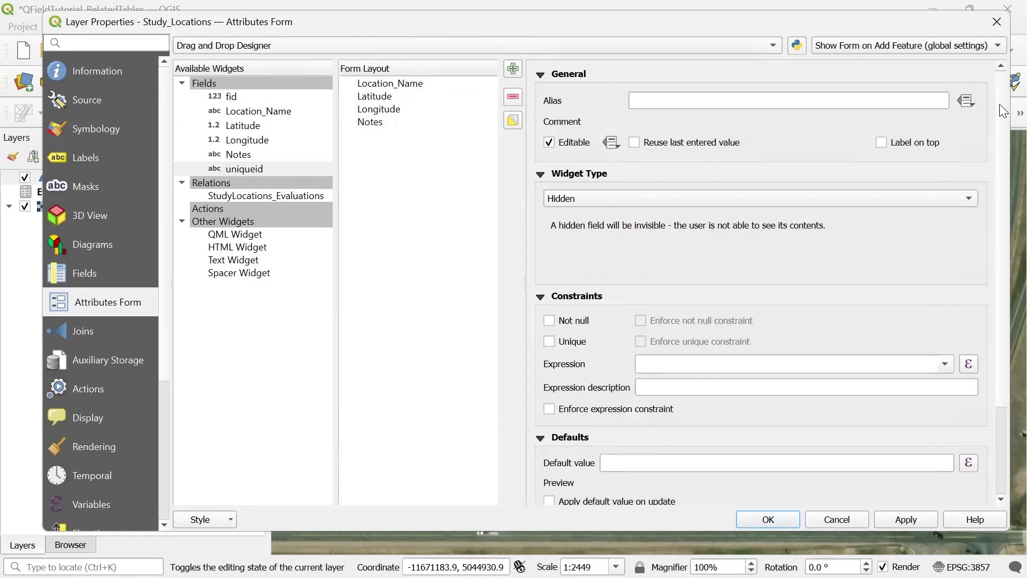
{"action": "scroll", "coordinate": [1001, 162], "scroll_direction": "down", "scroll_amount": 3}
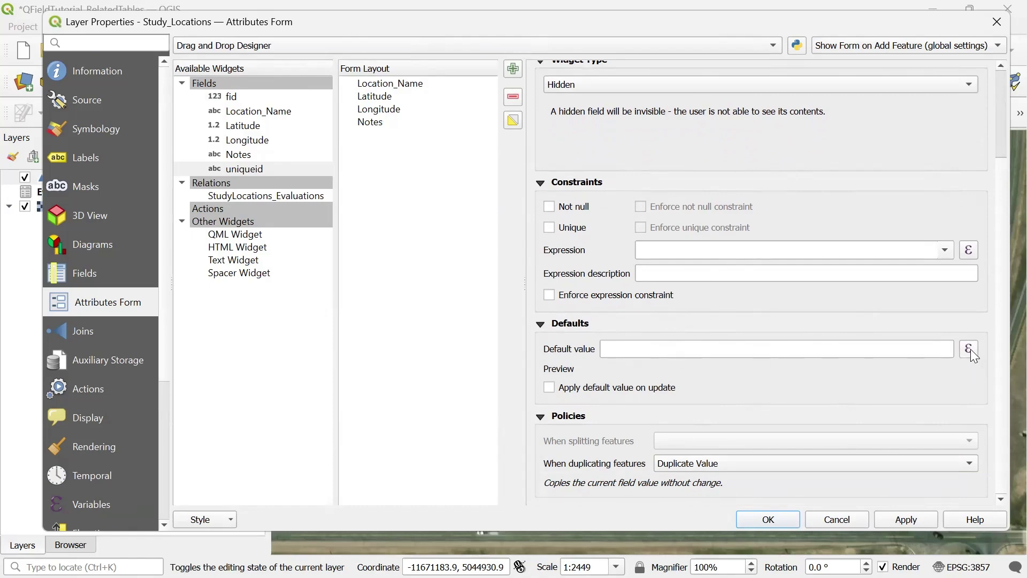
Step: Set uniqueid's default value expression to uuid('Withoutbraces') and apply the form changes
{"action": "key", "text": "Tab"}
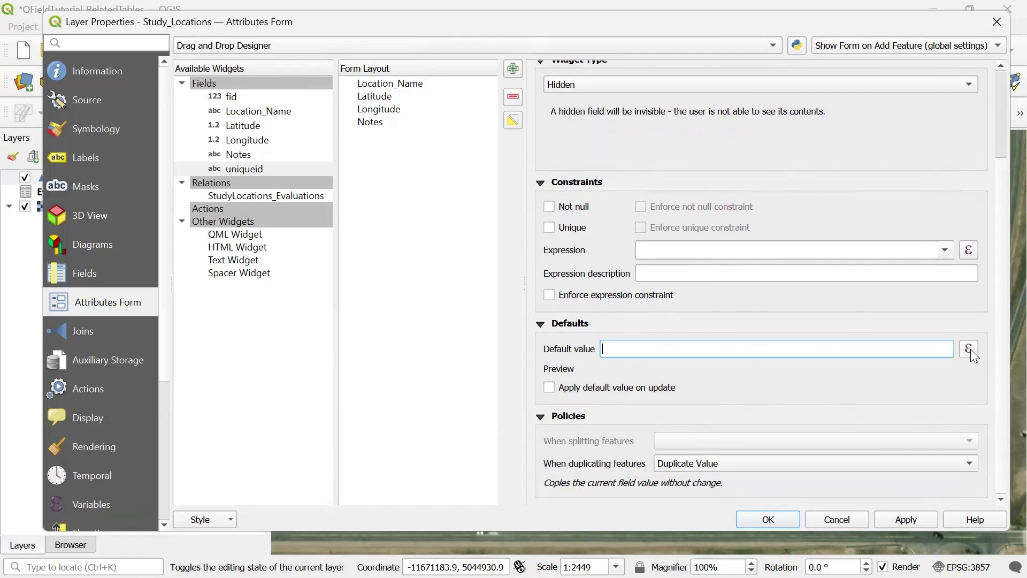
{"action": "left_click", "coordinate": [971, 348]}
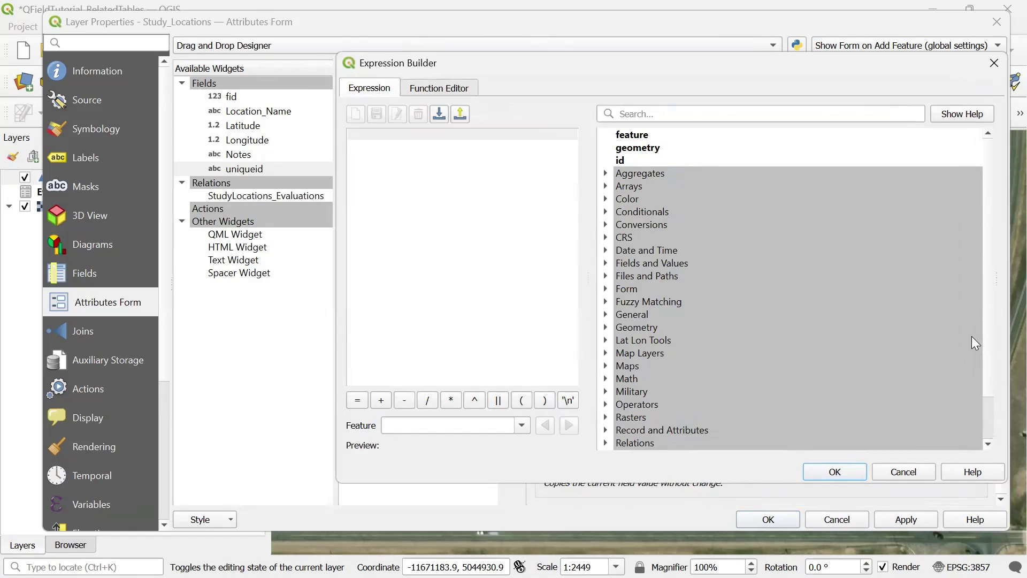
{"action": "left_click", "coordinate": [652, 113]}
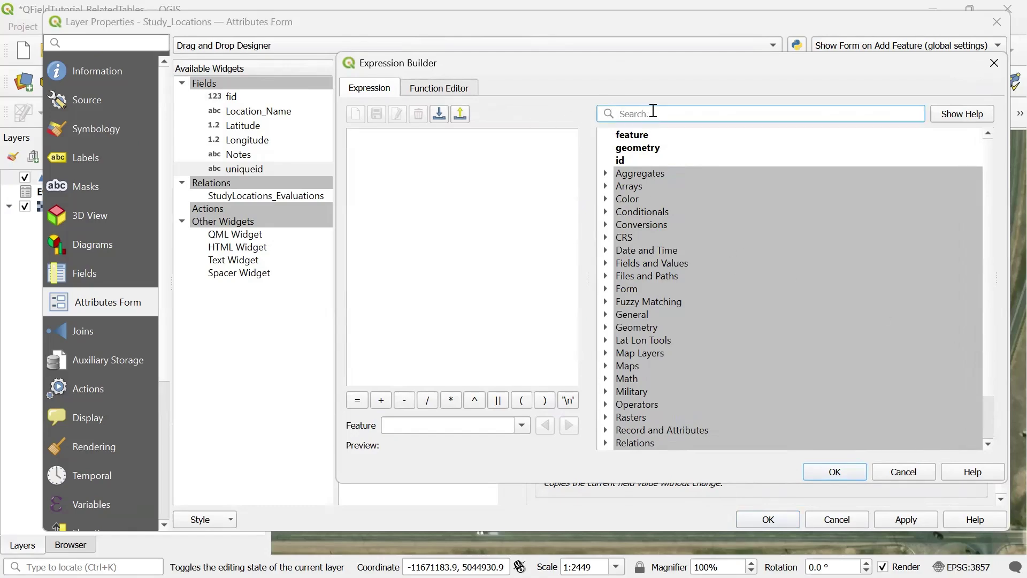
{"action": "type", "text": "uu"}
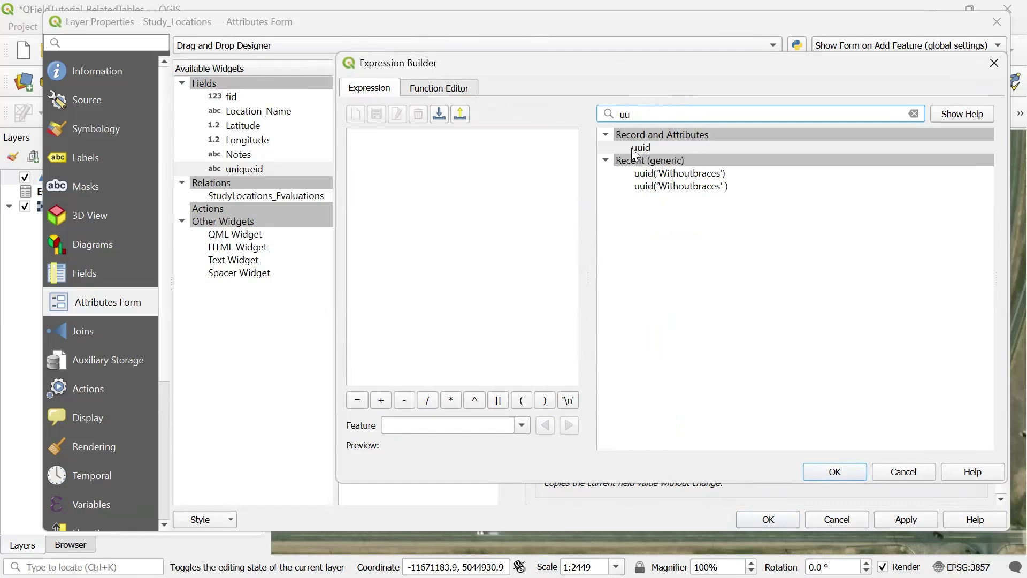
{"action": "left_click", "coordinate": [678, 175]}
{"action": "double_click", "coordinate": [683, 177]}
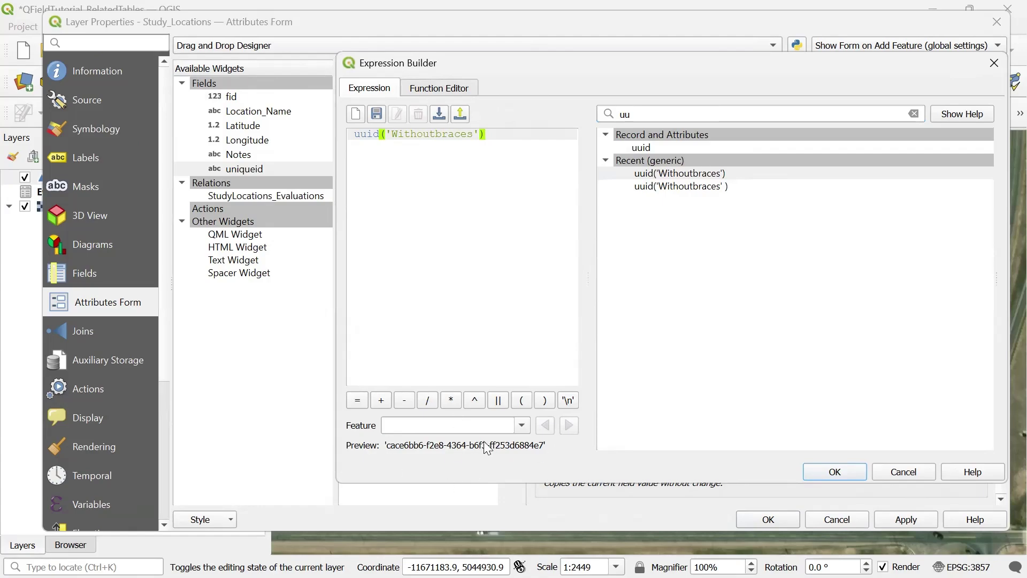
{"action": "left_click", "coordinate": [836, 473]}
{"action": "left_click", "coordinate": [906, 519]}
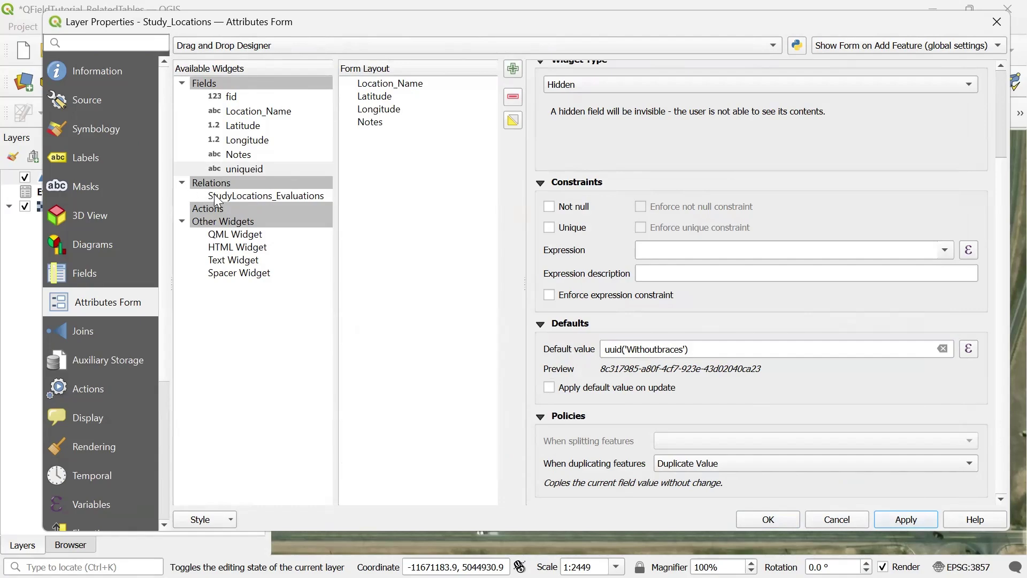
{"action": "left_click", "coordinate": [247, 199]}
Step: Add the StudyLocations_Evaluations relation to the form labelled StudyLoc_Evaluations, then apply and close
{"action": "left_click_drag", "start_coordinate": [243, 194], "coordinate": [392, 155]}
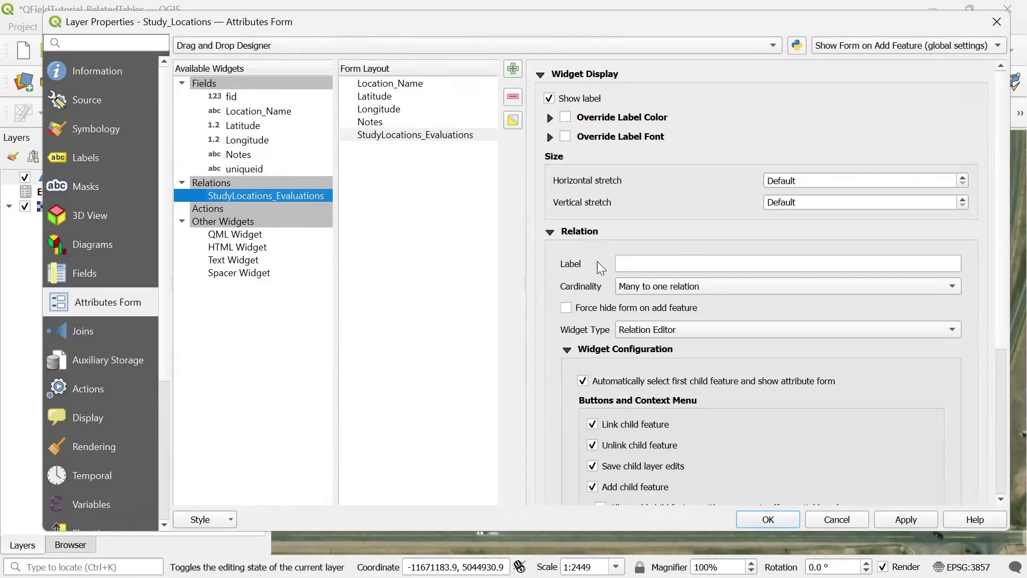
{"action": "left_click", "coordinate": [640, 264]}
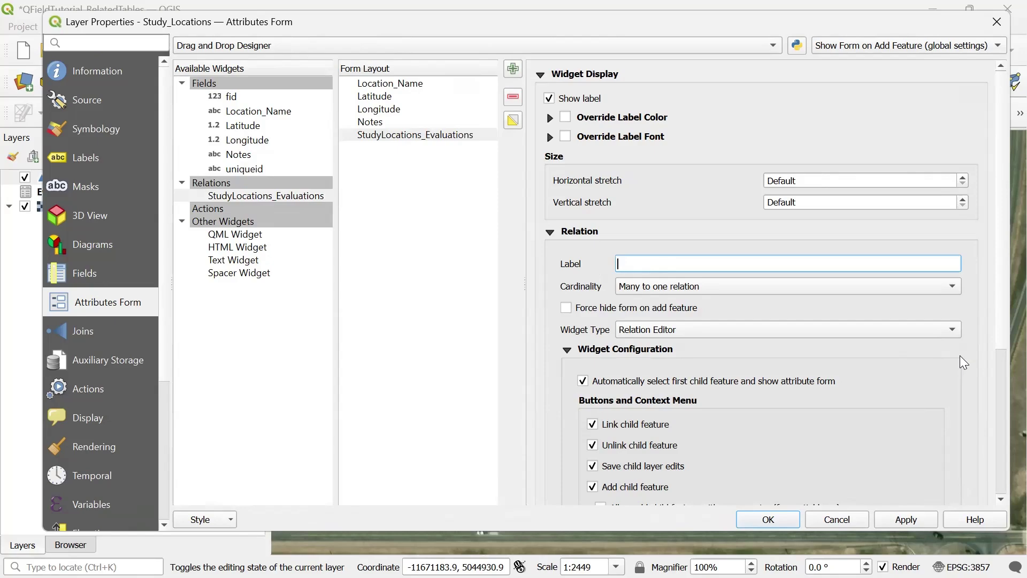
{"action": "type", "text": "StudyLoc_Evaluations"}
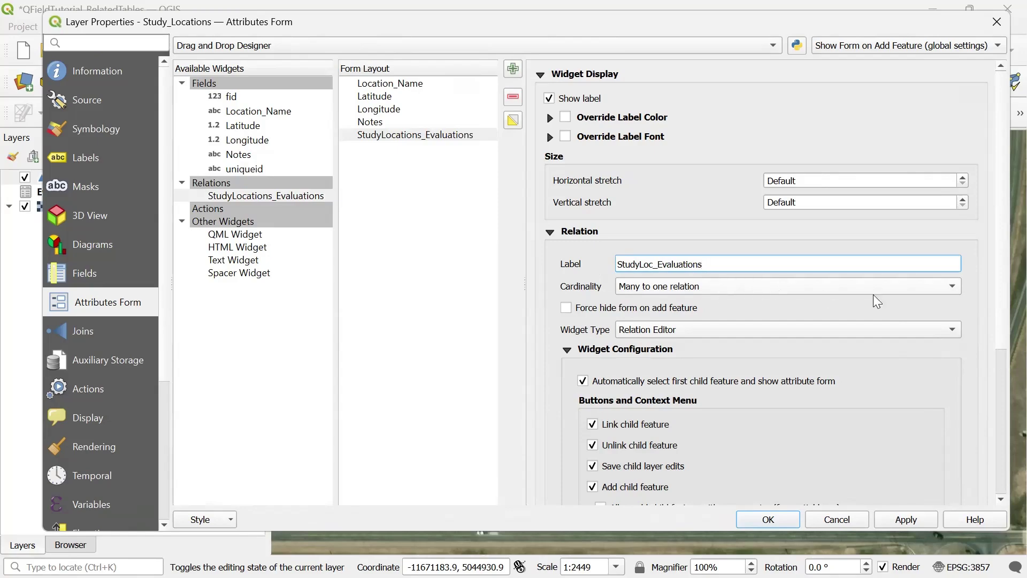
{"action": "scroll", "coordinate": [1002, 224], "scroll_direction": "down", "scroll_amount": 5}
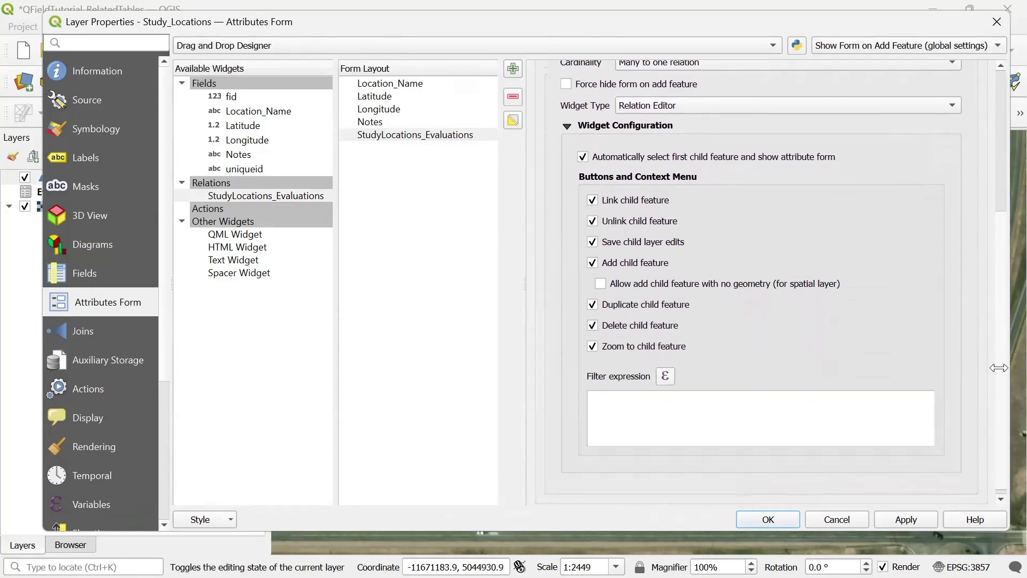
{"action": "scroll", "coordinate": [988, 259], "scroll_direction": "up", "scroll_amount": 3}
{"action": "scroll", "coordinate": [988, 259], "scroll_direction": "up", "scroll_amount": 3}
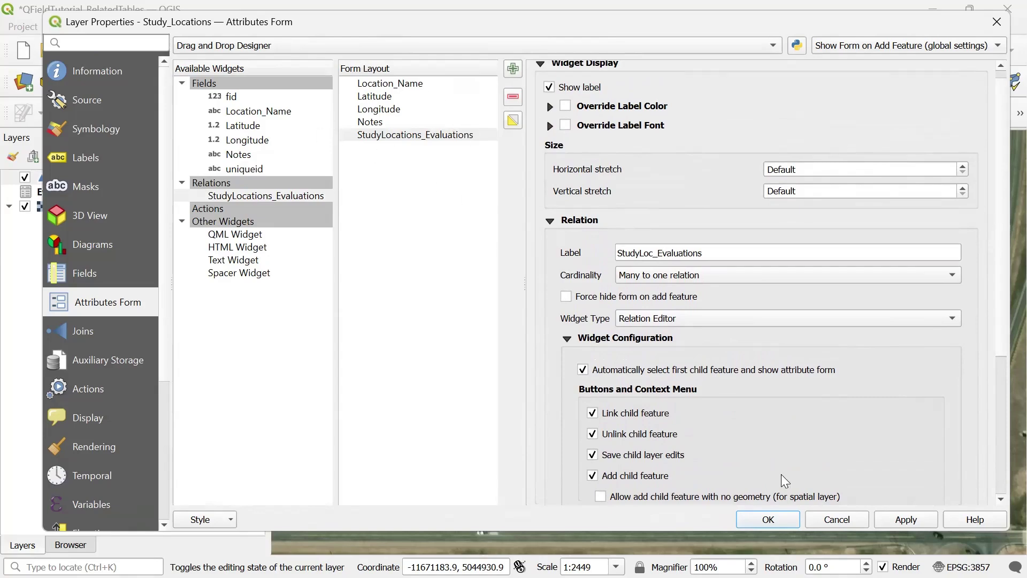
{"action": "left_click", "coordinate": [906, 521]}
{"action": "left_click", "coordinate": [764, 517]}
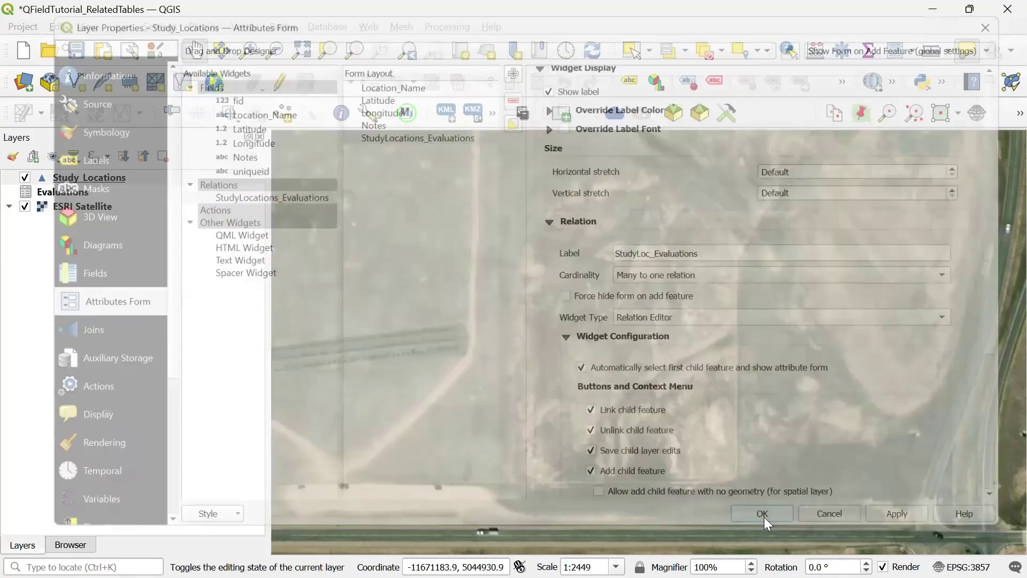
Step: Save the project and open the Evaluations layer properties
{"action": "left_click", "coordinate": [76, 54]}
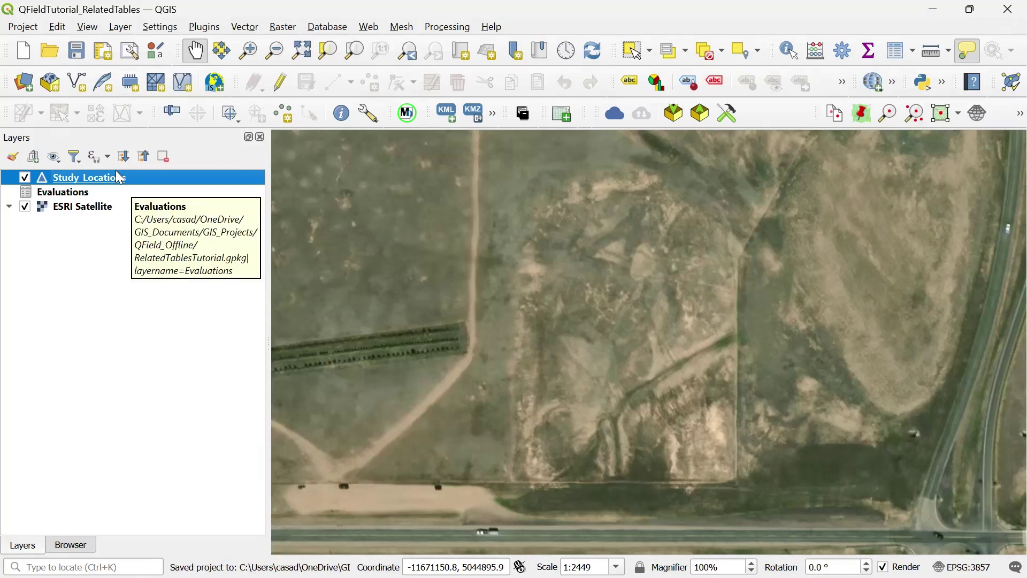
{"action": "right_click", "coordinate": [56, 196]}
{"action": "left_click", "coordinate": [96, 541]}
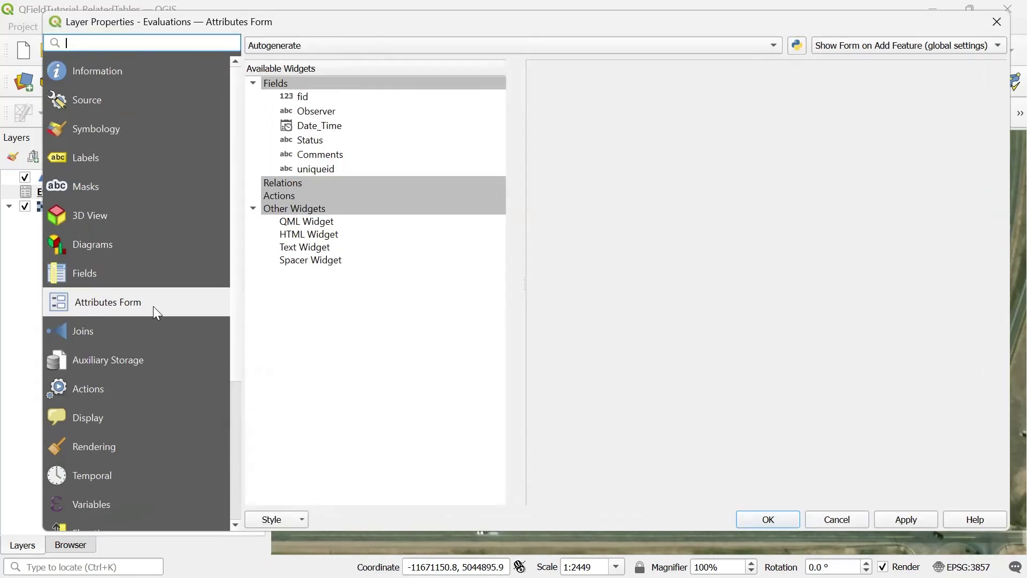
Step: Switch the Evaluations form to the Drag and Drop Designer and remove fid from the layout
{"action": "left_click", "coordinate": [274, 49]}
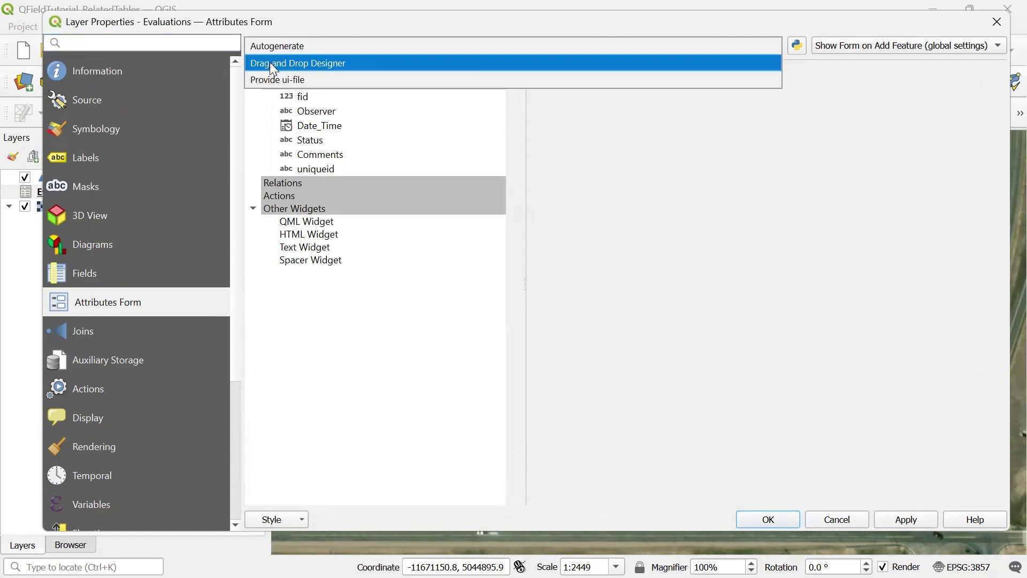
{"action": "left_click", "coordinate": [270, 63]}
{"action": "left_click", "coordinate": [374, 80]}
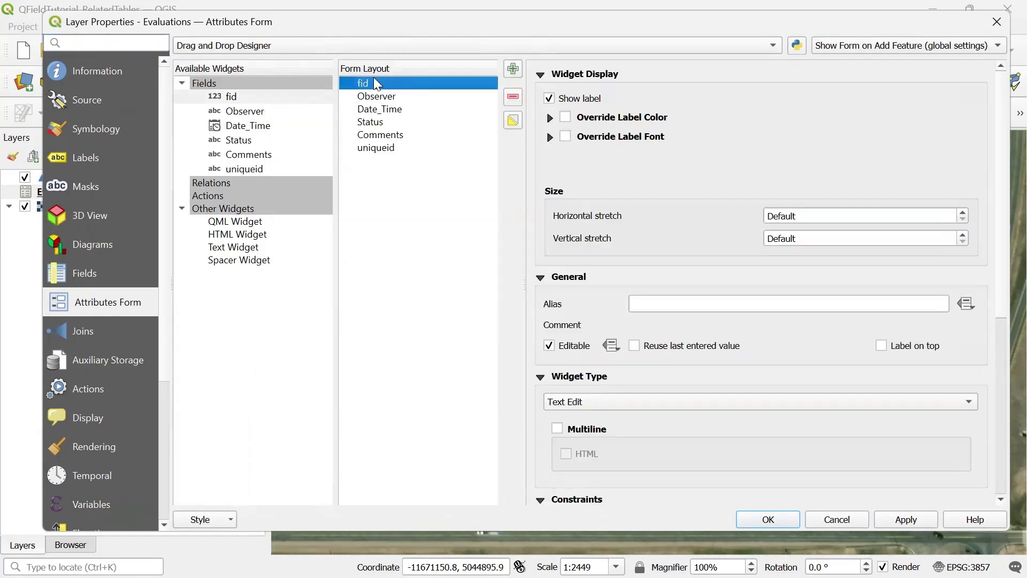
{"action": "left_click", "coordinate": [512, 98]}
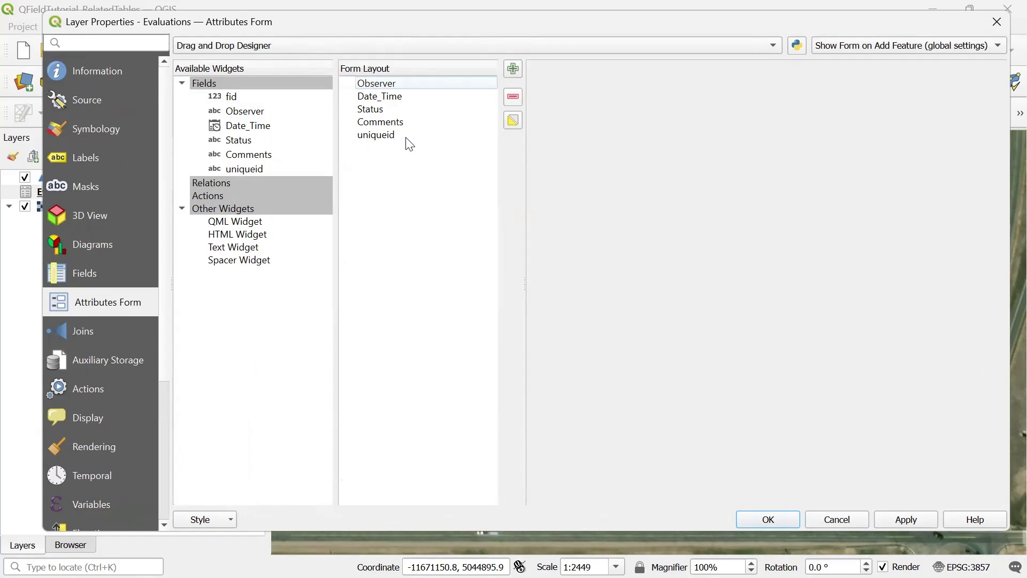
{"action": "left_click", "coordinate": [380, 140]}
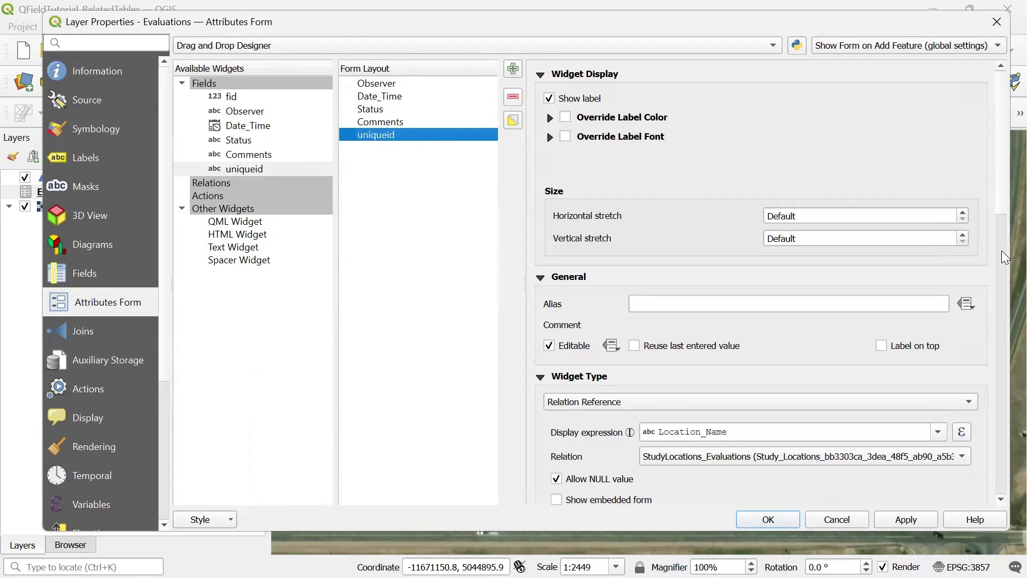
Step: Set the uniqueid relation reference's display expression to uniqueid and apply
{"action": "scroll", "coordinate": [1002, 214], "scroll_direction": "down", "scroll_amount": 3}
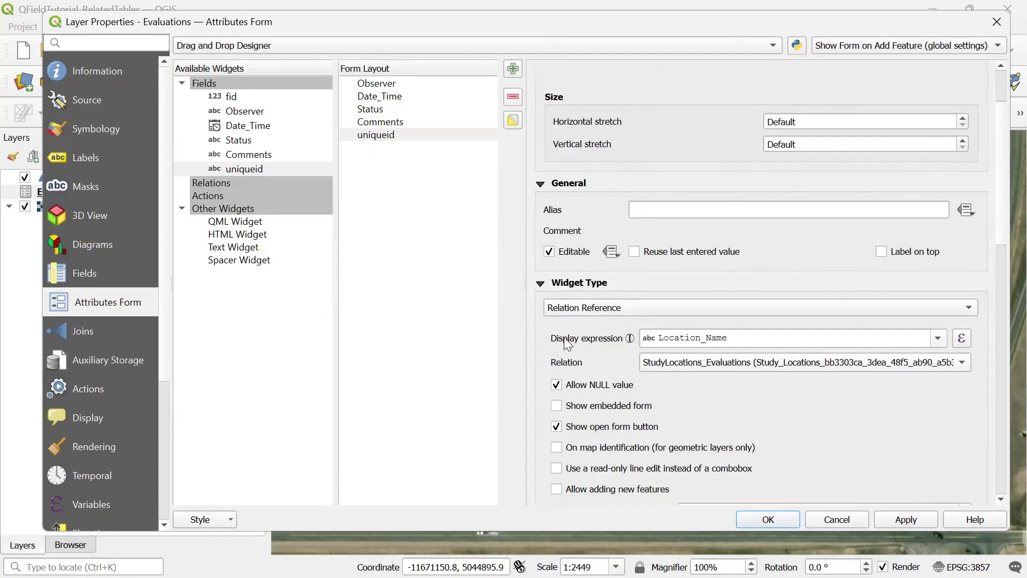
{"action": "left_click", "coordinate": [940, 339]}
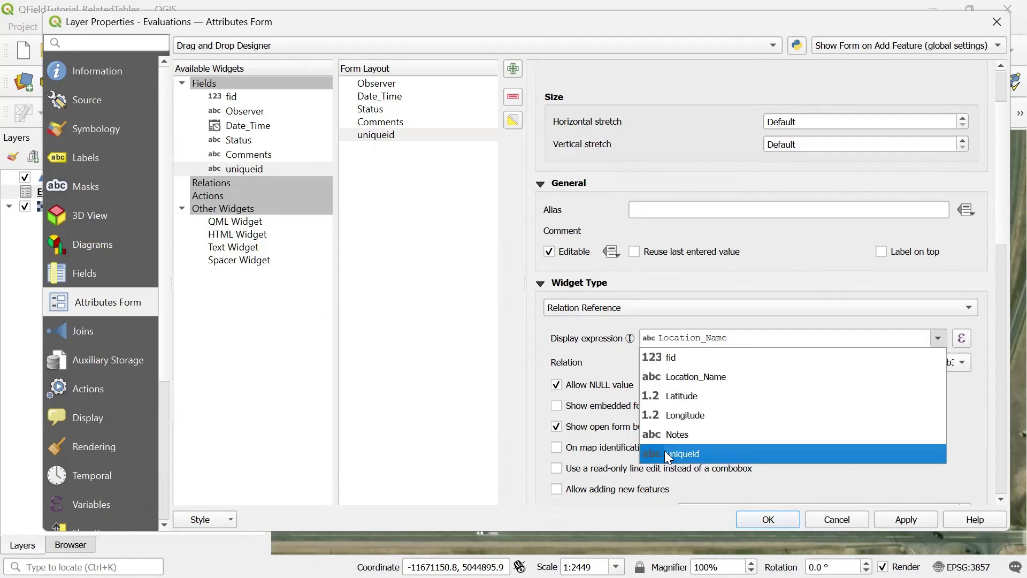
{"action": "left_click", "coordinate": [690, 455]}
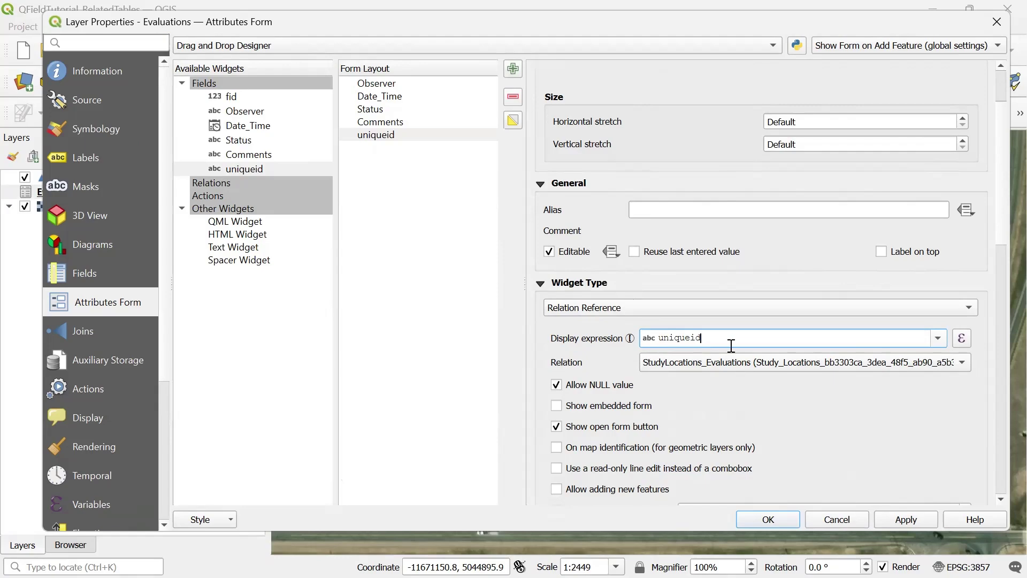
{"action": "scroll", "coordinate": [1002, 324], "scroll_direction": "down", "scroll_amount": 5}
{"action": "scroll", "coordinate": [1002, 286], "scroll_direction": "up", "scroll_amount": 5}
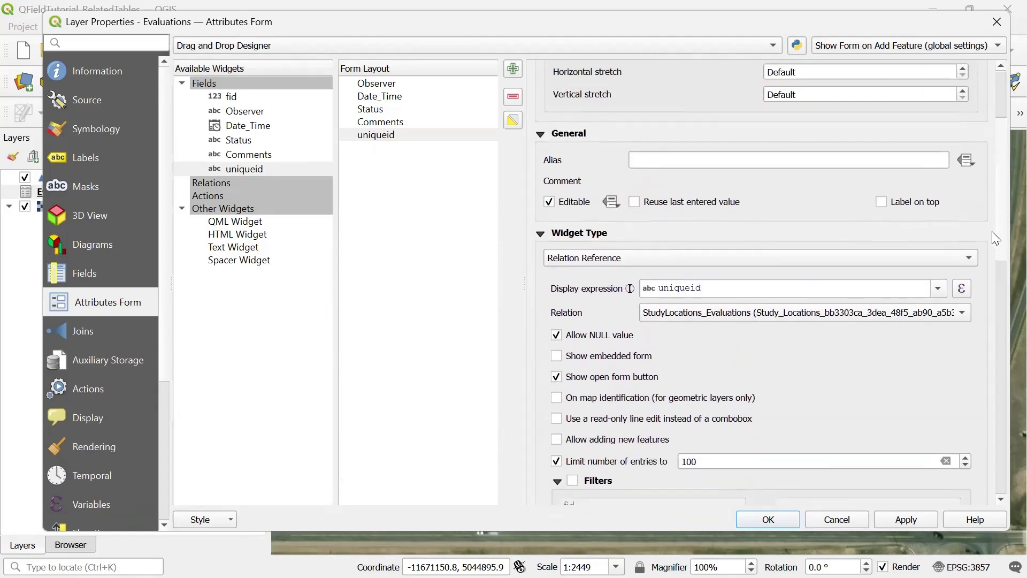
{"action": "left_click", "coordinate": [911, 521]}
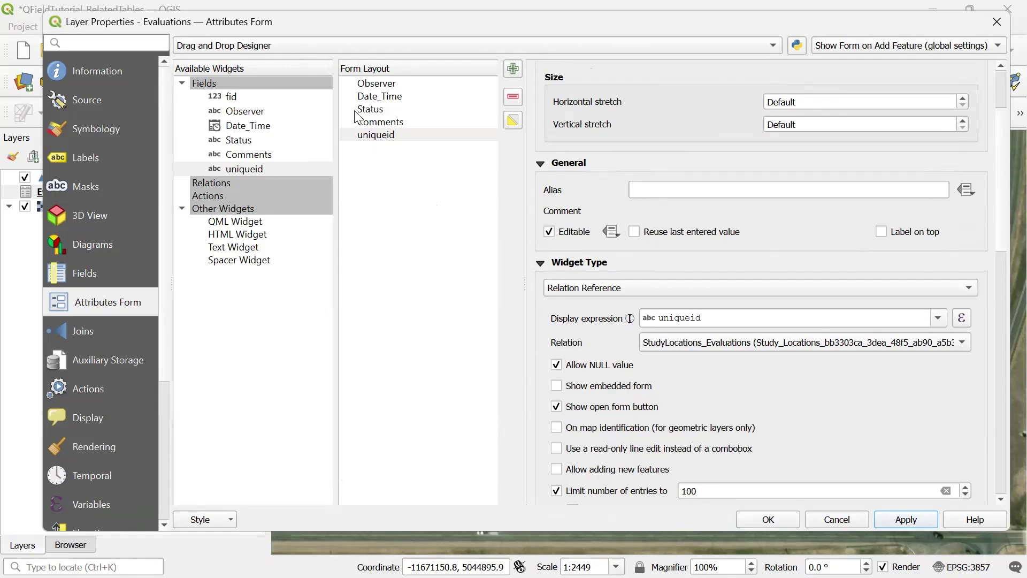
{"action": "left_click", "coordinate": [371, 109]}
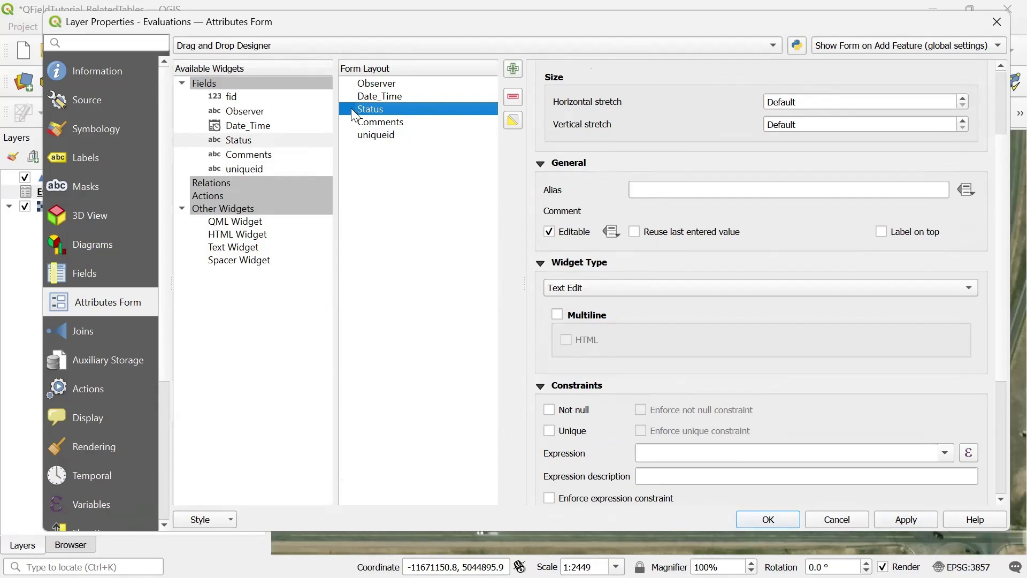
Step: Change the Status field's widget type to Value Map
{"action": "left_click", "coordinate": [603, 288]}
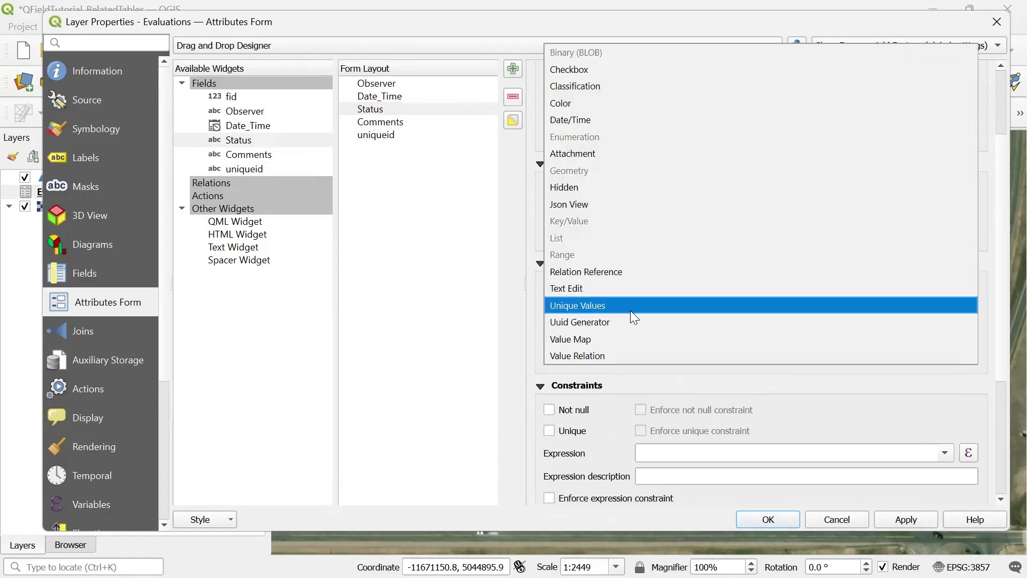
{"action": "left_click", "coordinate": [588, 339]}
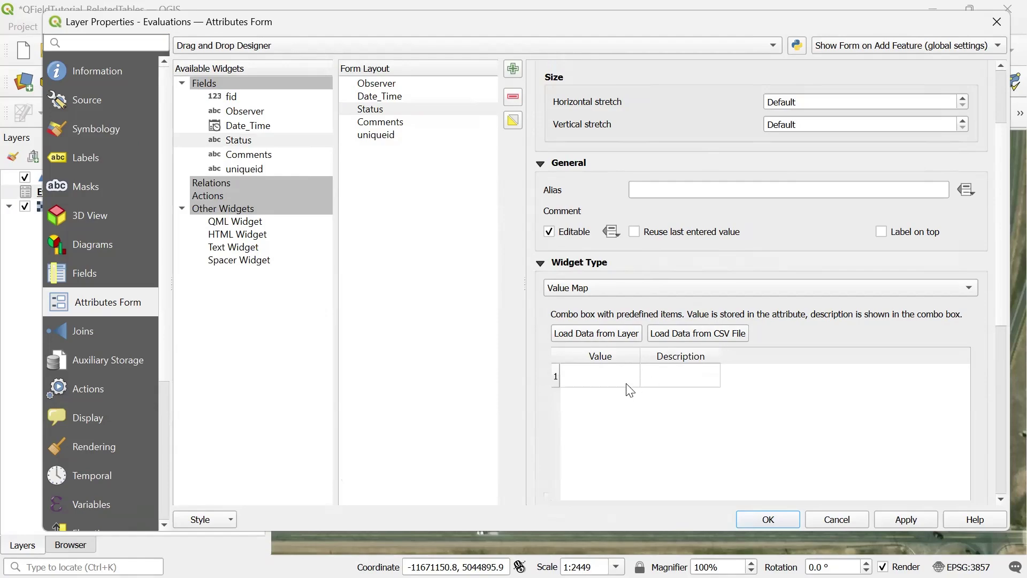
{"action": "scroll", "coordinate": [793, 247], "scroll_direction": "down", "scroll_amount": 2}
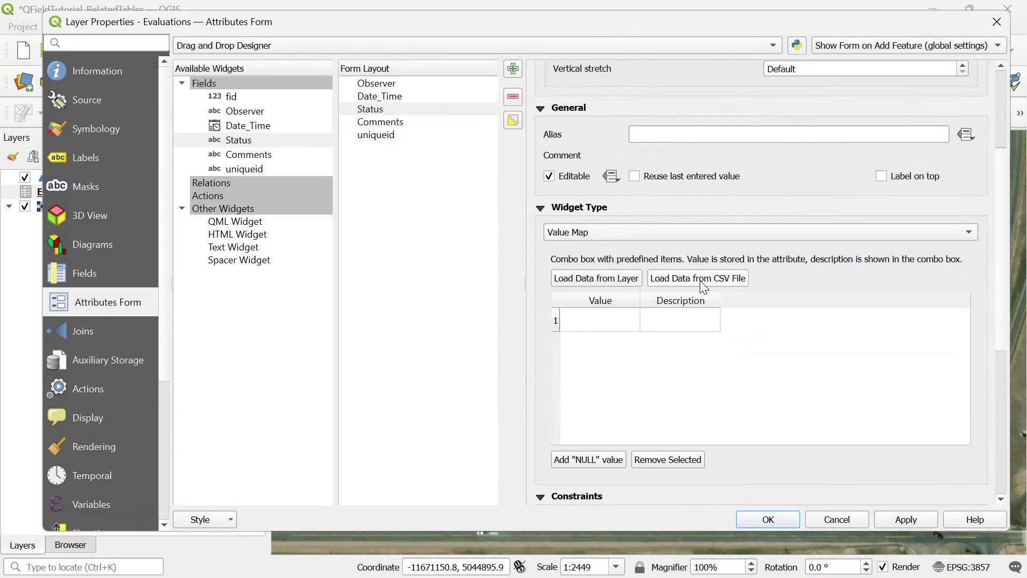
Step: Enter Good/Good and Bad/Bad as value and description pairs, then apply
{"action": "left_click", "coordinate": [594, 321]}
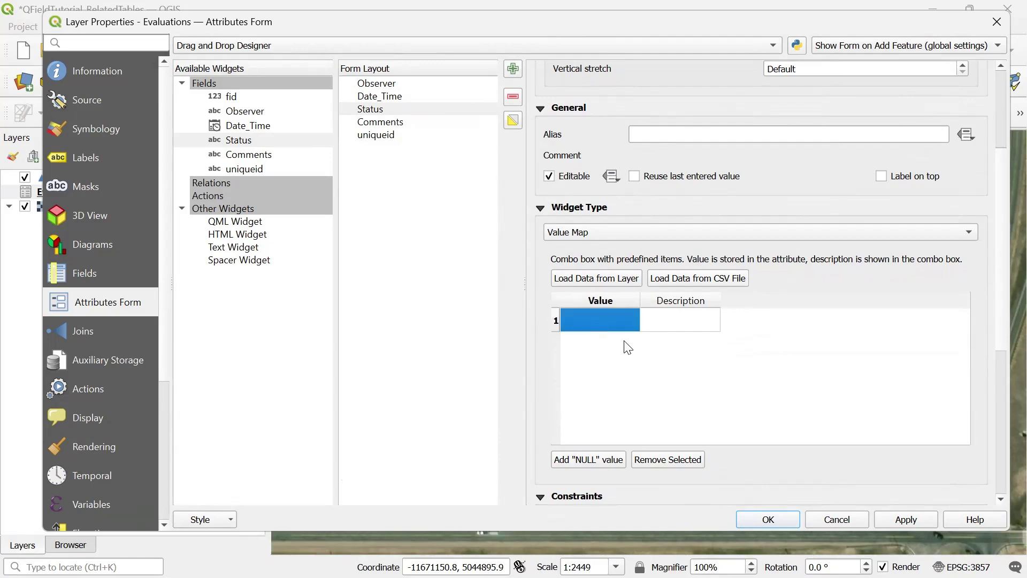
{"action": "left_click", "coordinate": [589, 323]}
{"action": "type", "text": "Good"}
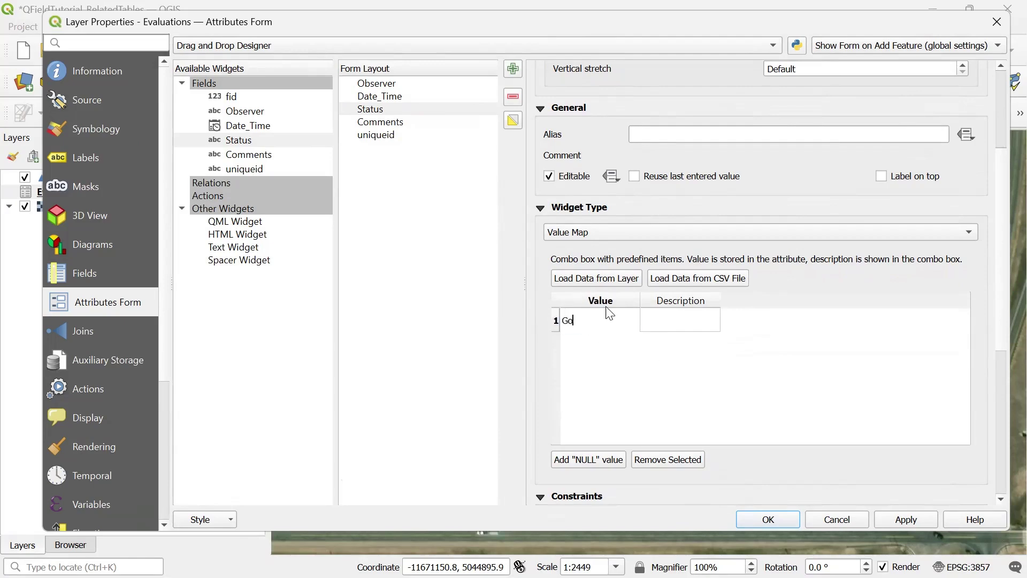
{"action": "double_click", "coordinate": [681, 326]}
{"action": "type", "text": "Good"}
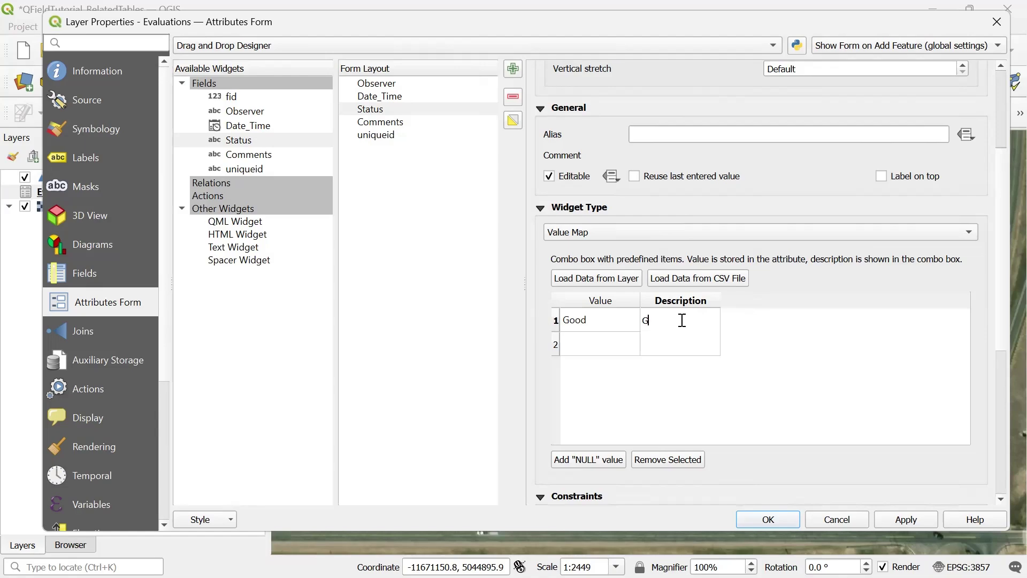
{"action": "left_click", "coordinate": [600, 353]}
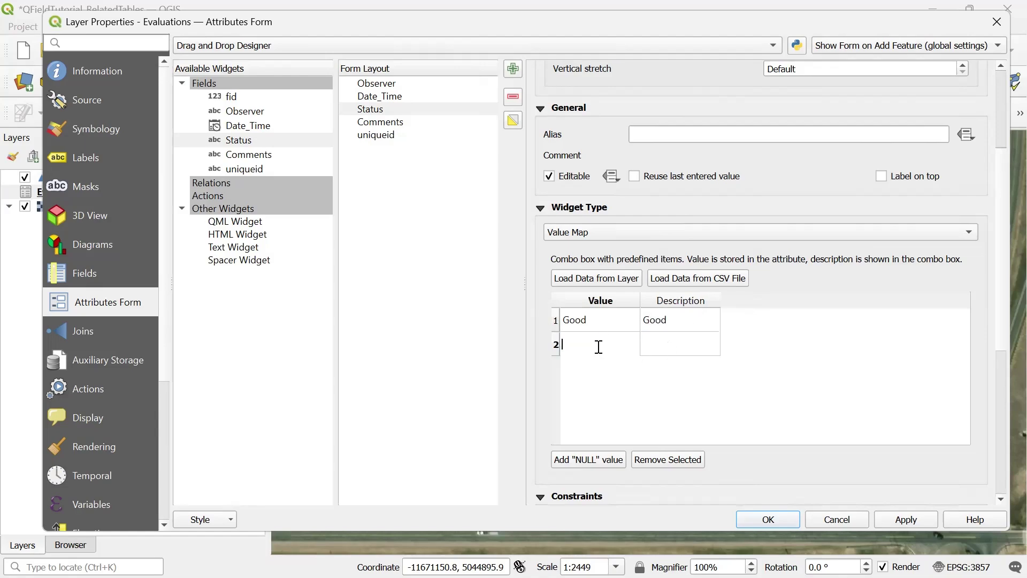
{"action": "type", "text": "Bad"}
{"action": "left_click", "coordinate": [676, 343]}
{"action": "type", "text": "Bad"}
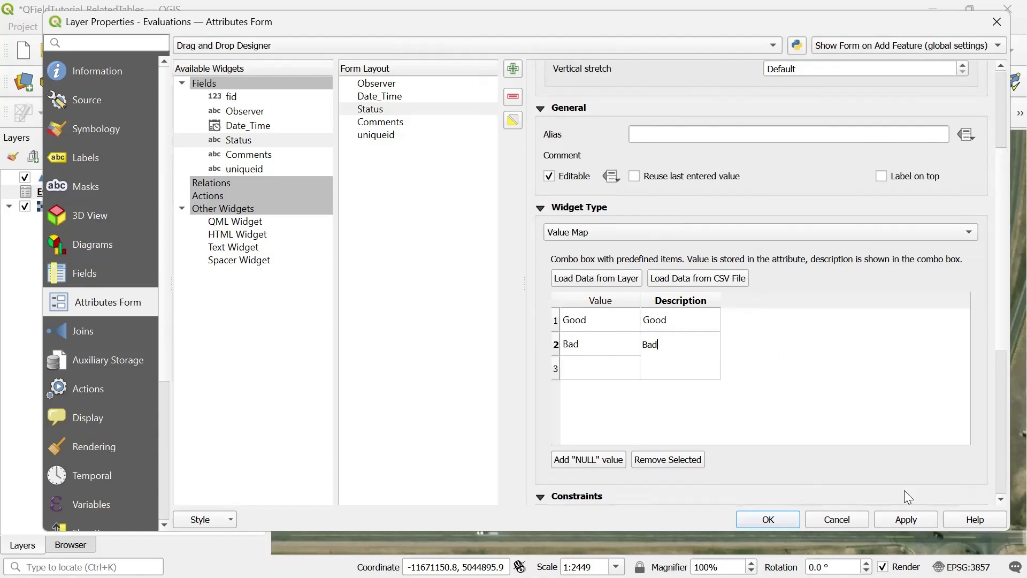
{"action": "left_click", "coordinate": [907, 520]}
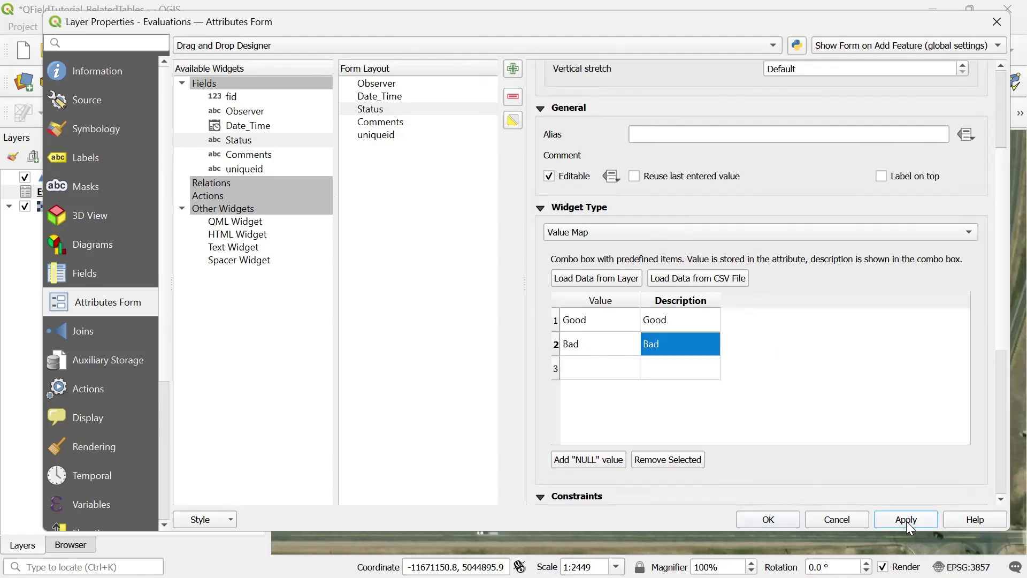
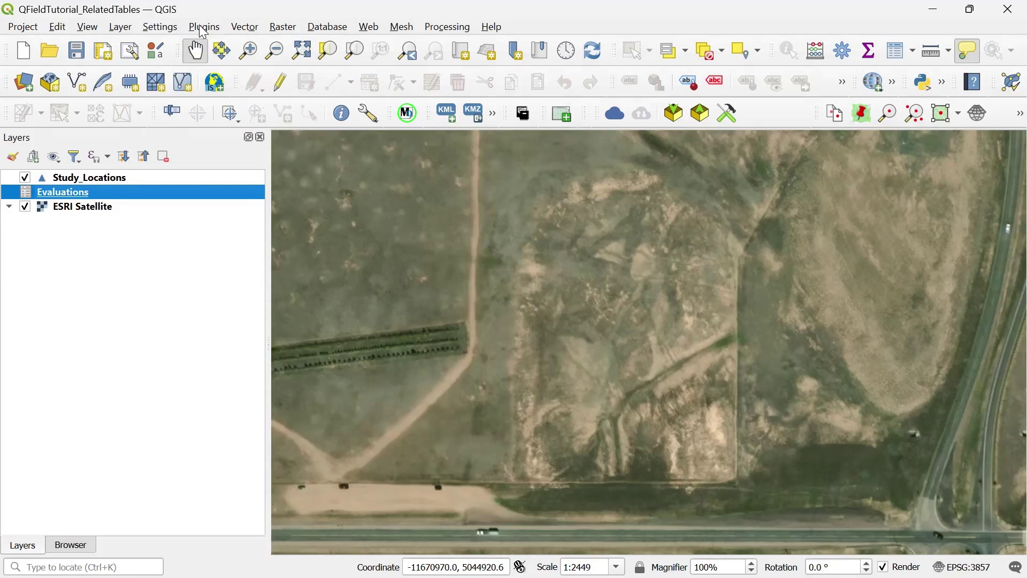
{"action": "left_click", "coordinate": [201, 27]}
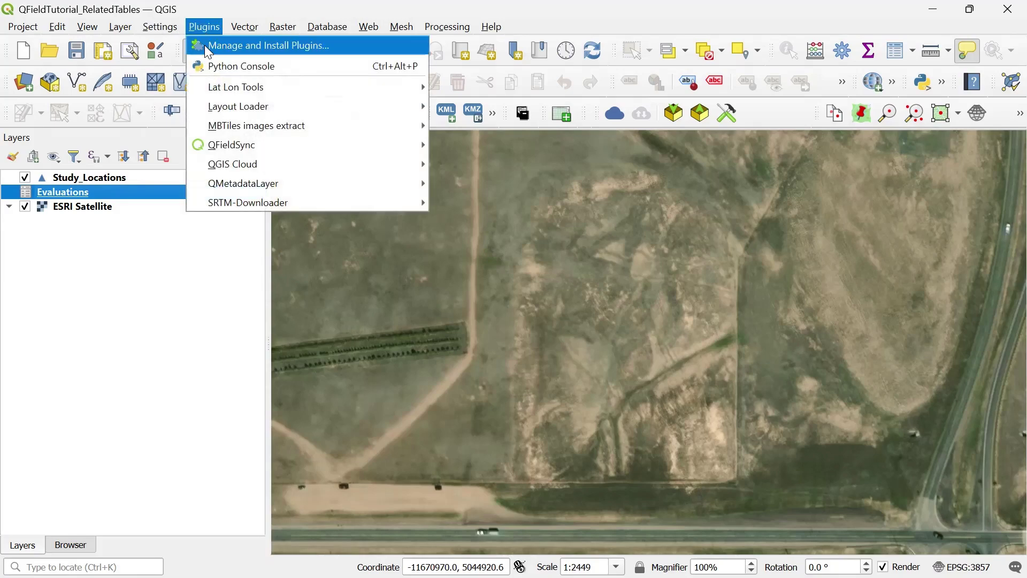
{"action": "left_click", "coordinate": [244, 46]}
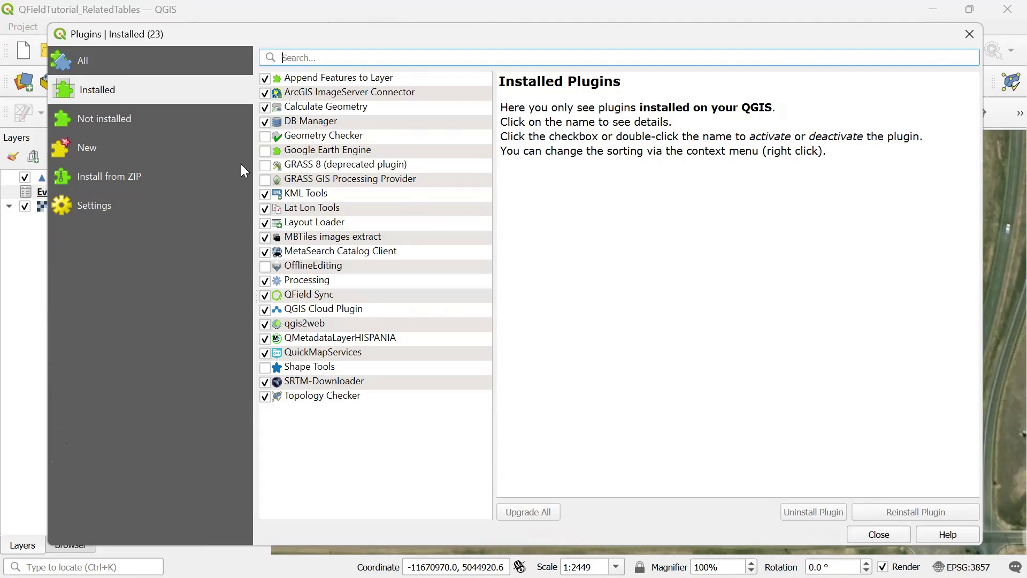
{"action": "left_click", "coordinate": [295, 301]}
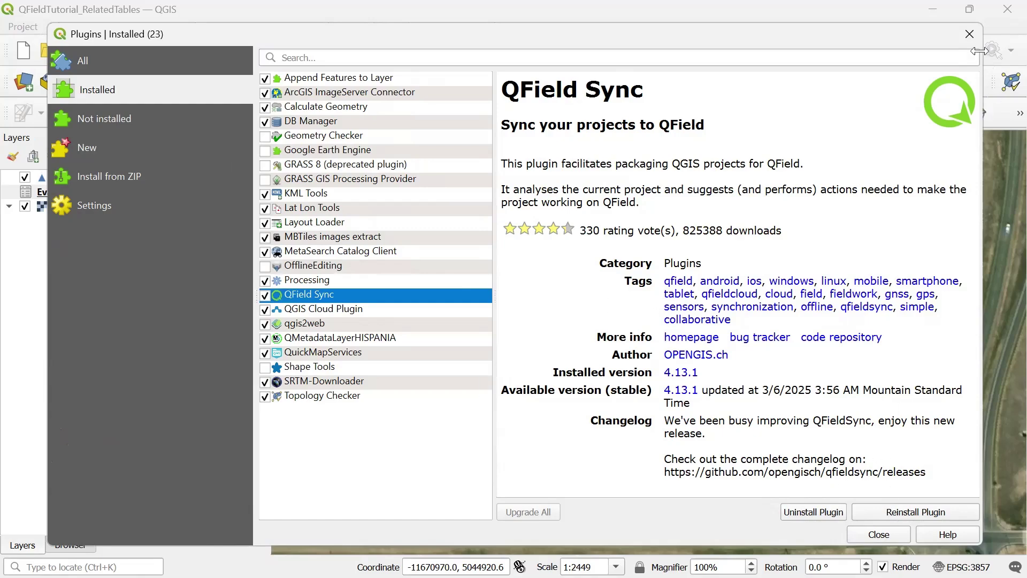
{"action": "left_click", "coordinate": [970, 33]}
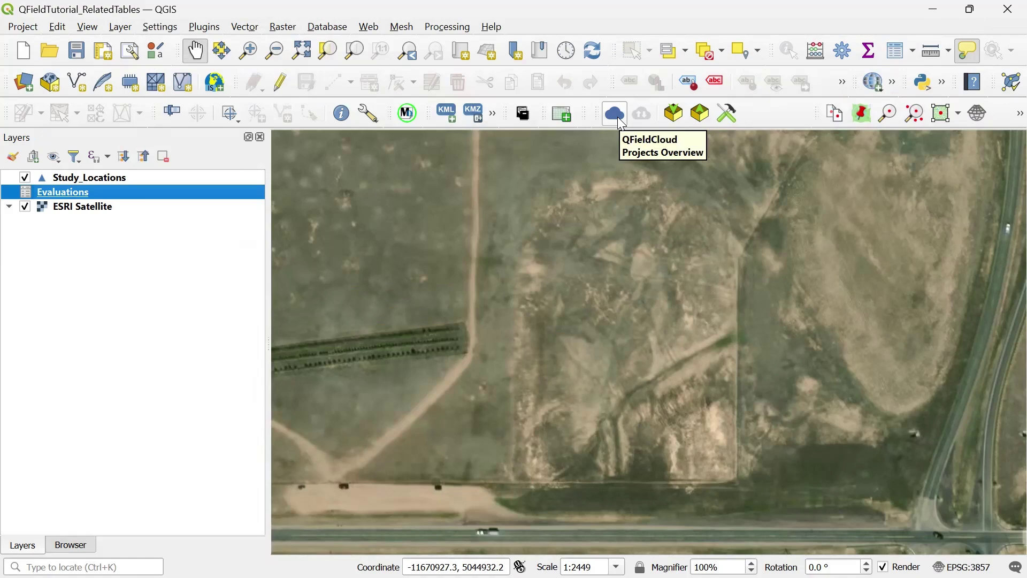
Step: Set ESRI Satellite as the base map layer in the project's QField settings
{"action": "left_click", "coordinate": [622, 124]}
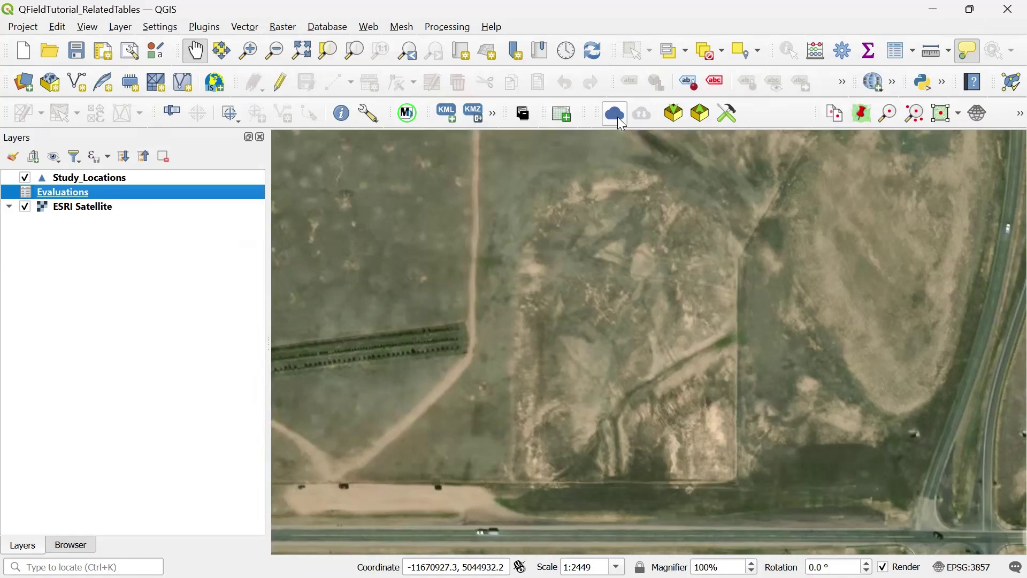
{"action": "left_click", "coordinate": [734, 113]}
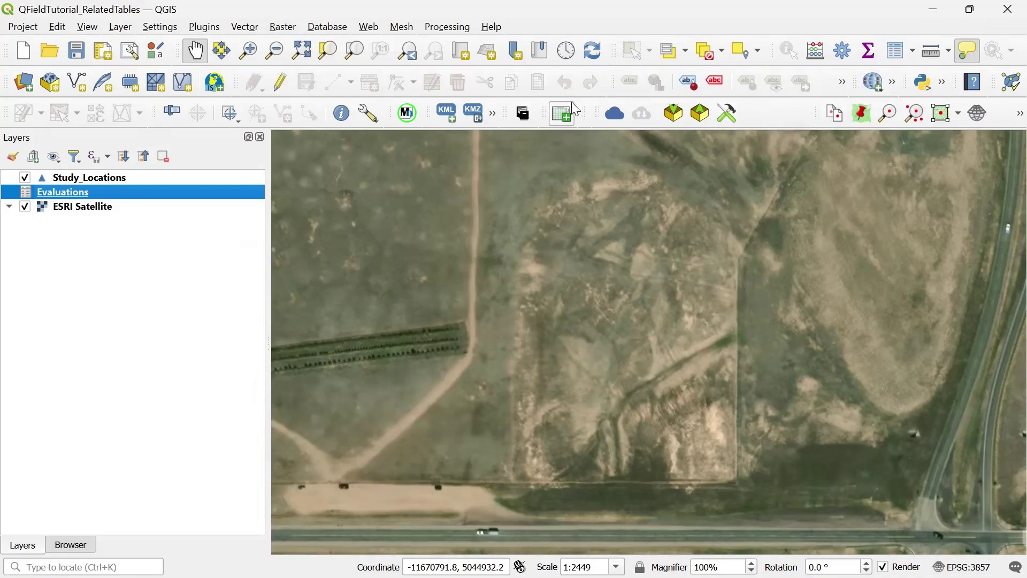
{"action": "left_click", "coordinate": [734, 115]}
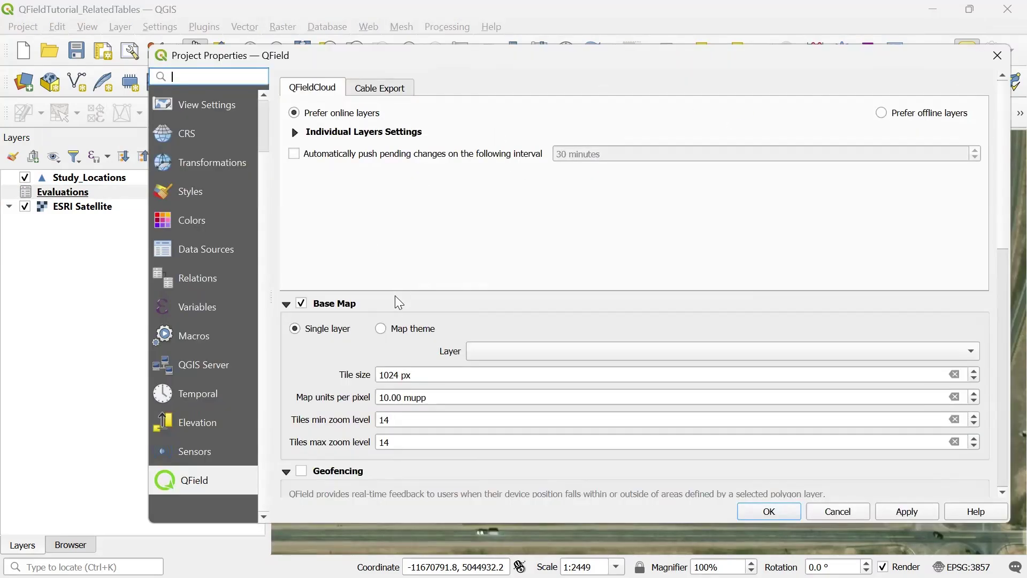
{"action": "left_click", "coordinate": [493, 351]}
{"action": "left_click", "coordinate": [494, 354]}
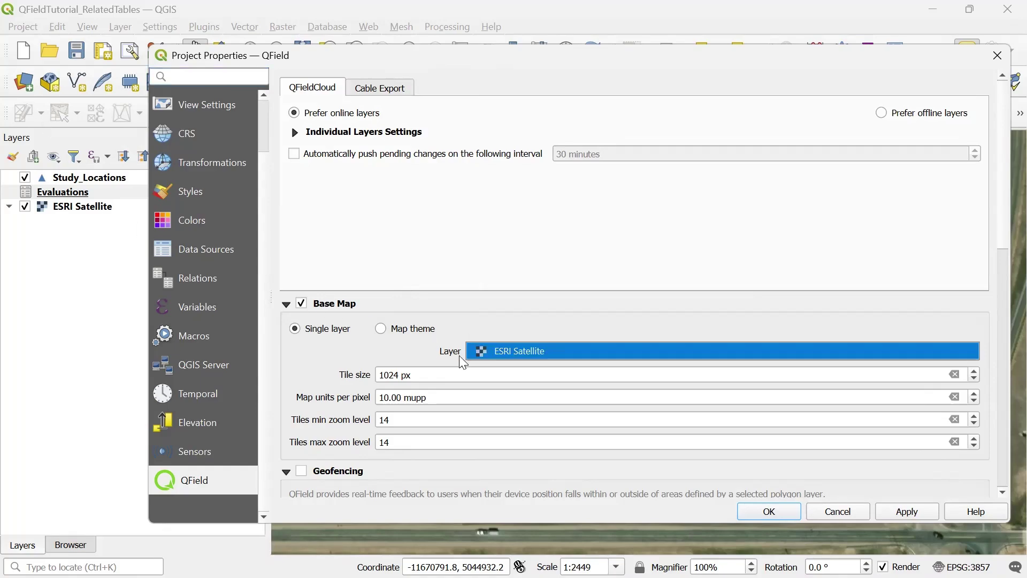
{"action": "left_click", "coordinate": [521, 356]}
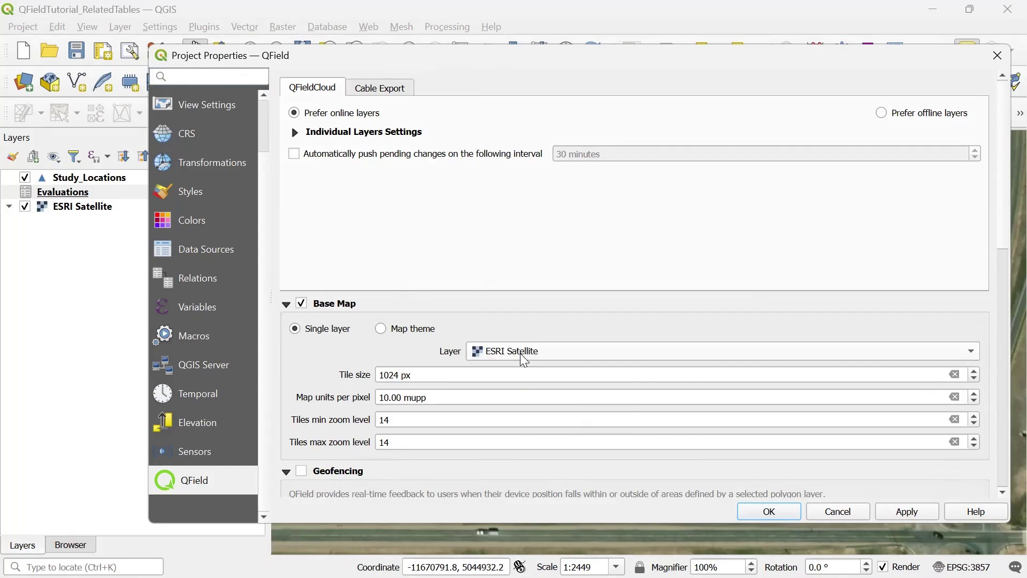
Step: Set Evaluations and Study_Locations to offline editing, apply the settings and save the project
{"action": "left_click", "coordinate": [380, 88]}
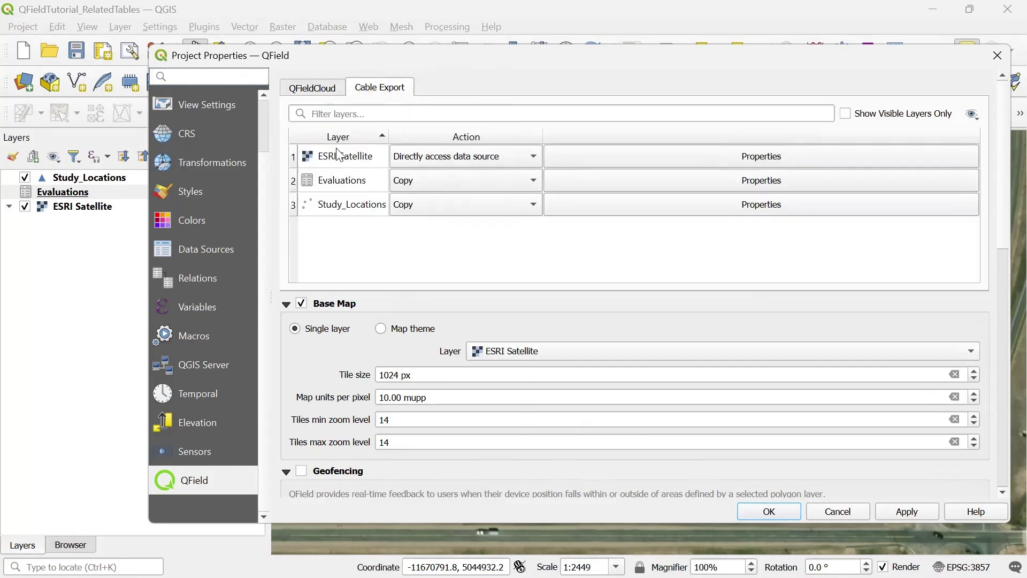
{"action": "left_click", "coordinate": [428, 183]}
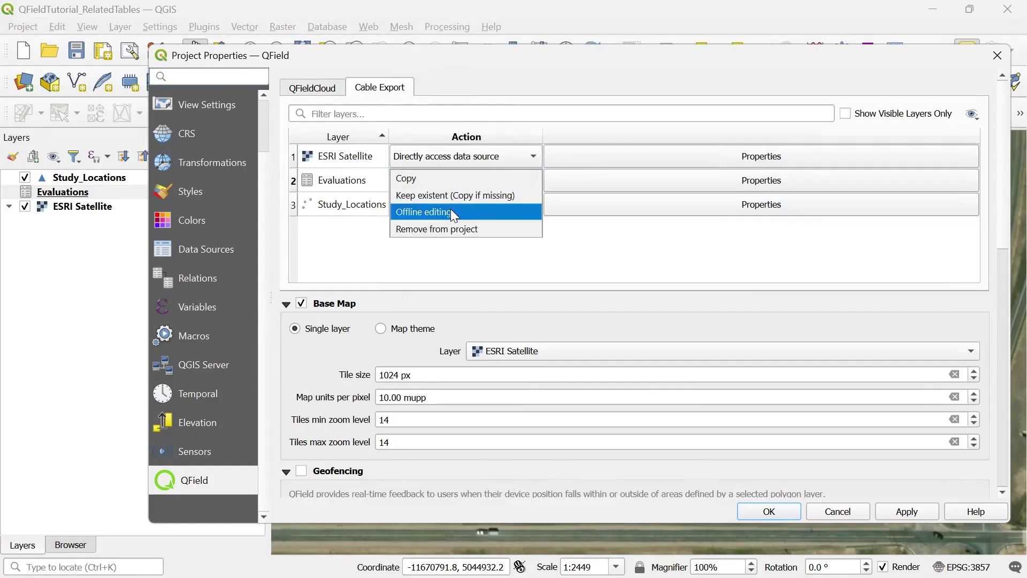
{"action": "left_click", "coordinate": [429, 212]}
{"action": "left_click", "coordinate": [416, 211]}
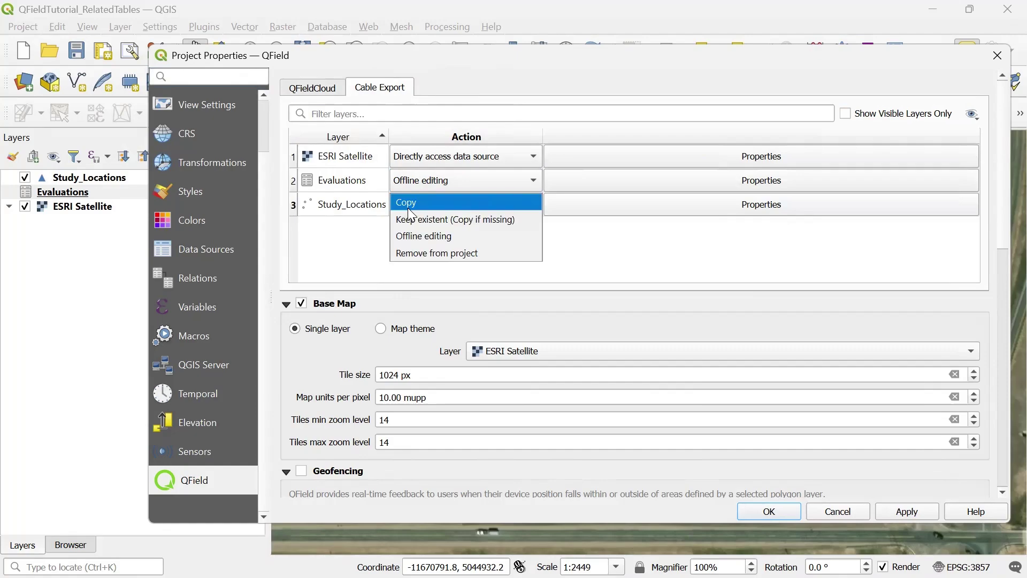
{"action": "left_click", "coordinate": [424, 236]}
{"action": "left_click_drag", "start_coordinate": [541, 70], "coordinate": [511, 64]}
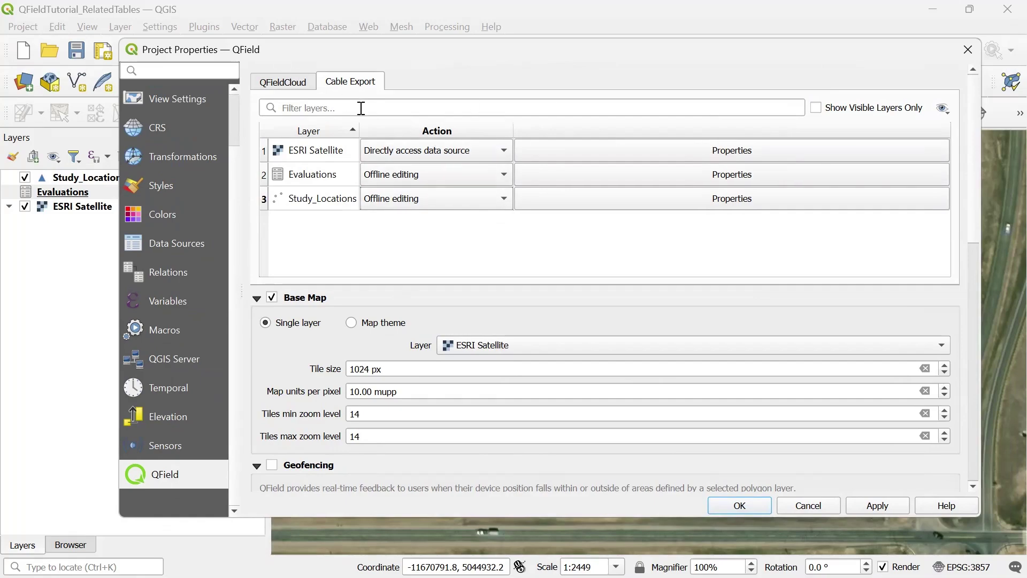
{"action": "left_click", "coordinate": [876, 507]}
{"action": "left_click", "coordinate": [765, 505]}
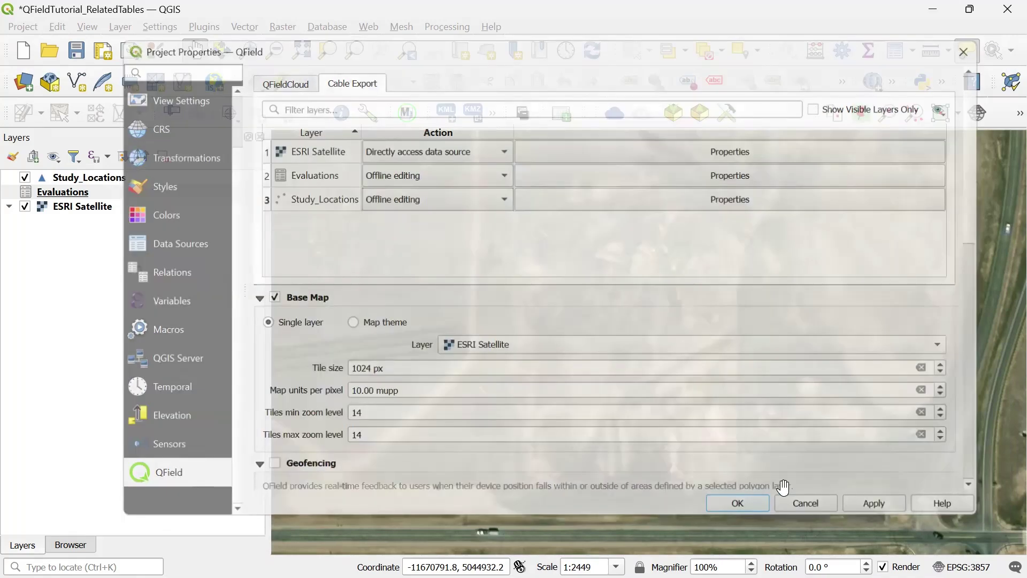
{"action": "left_click", "coordinate": [77, 50]}
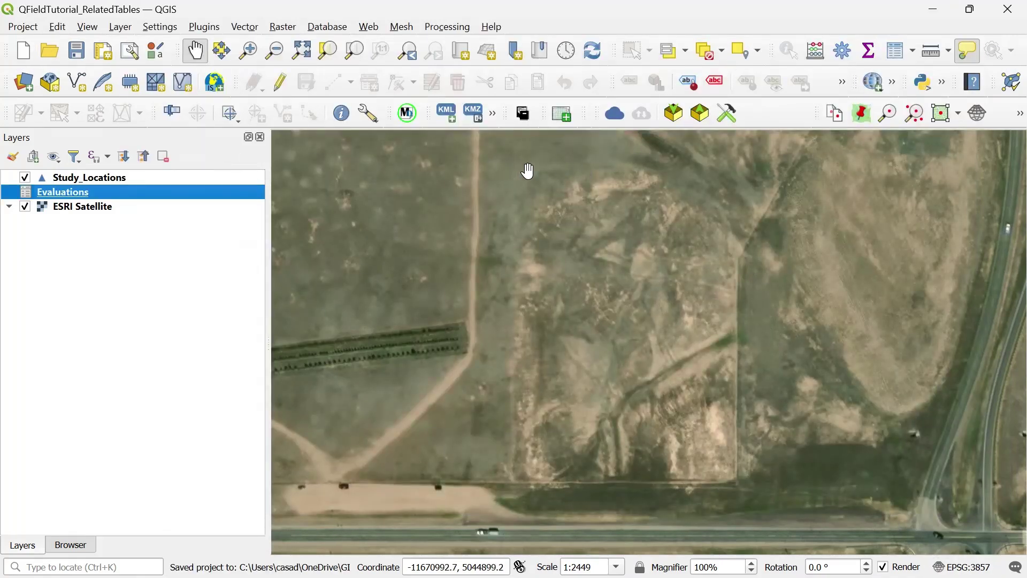
Step: Sign in to QFieldCloud and convert the open project into the cloud project QFieldTutorial_RelatedTables
{"action": "left_click", "coordinate": [623, 122]}
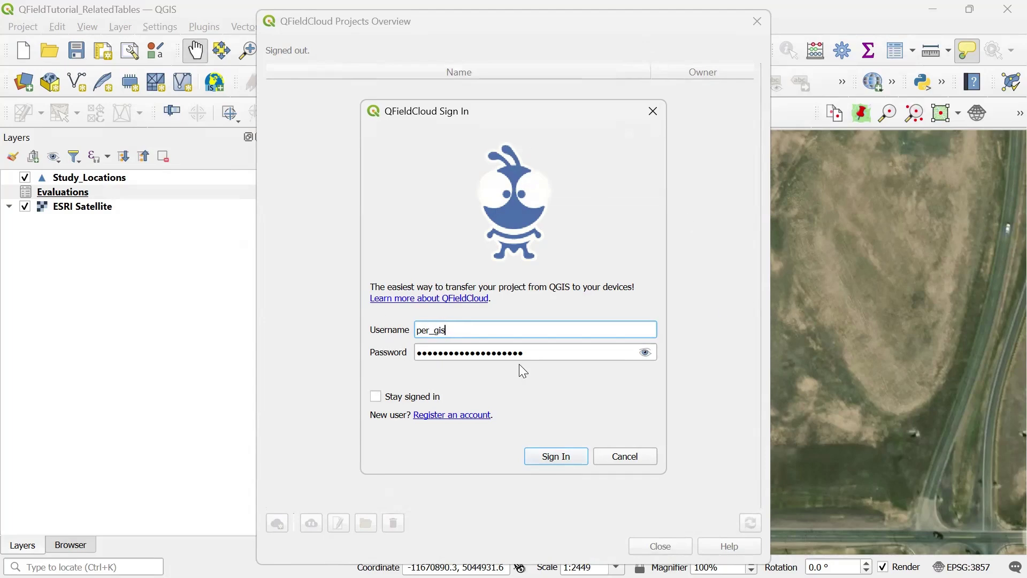
{"action": "left_click", "coordinate": [571, 461]}
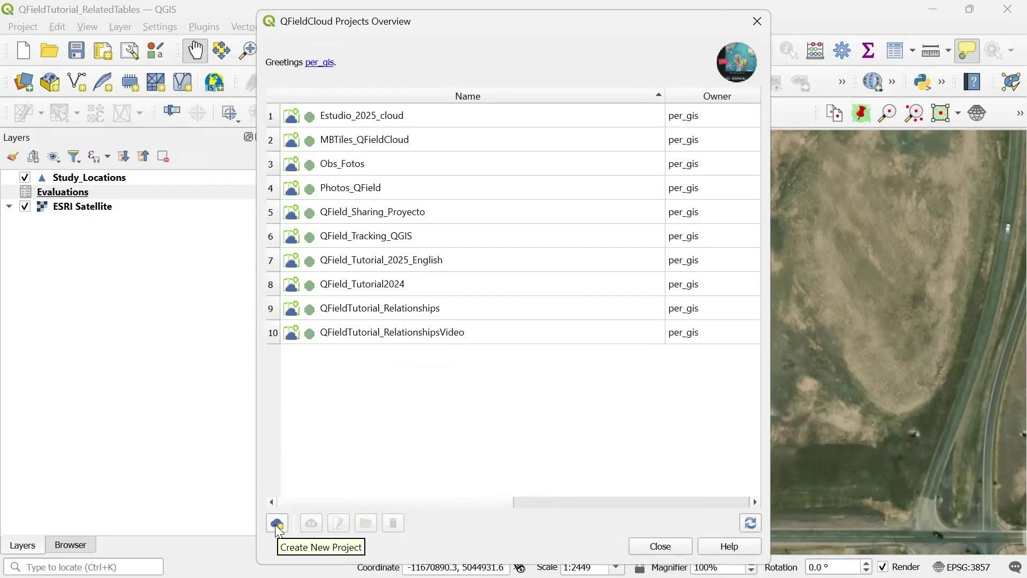
{"action": "left_click", "coordinate": [277, 524]}
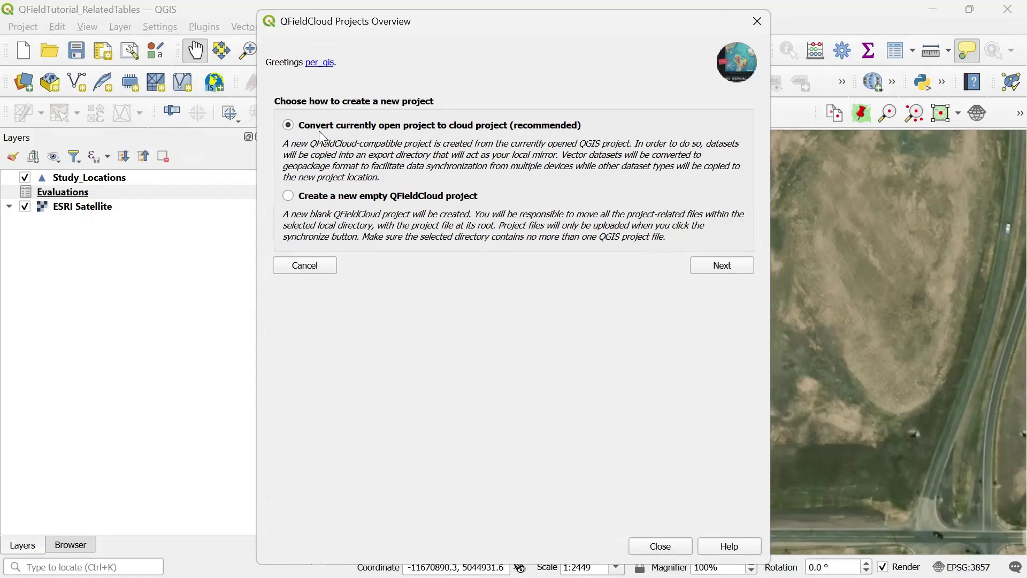
{"action": "left_click", "coordinate": [726, 266]}
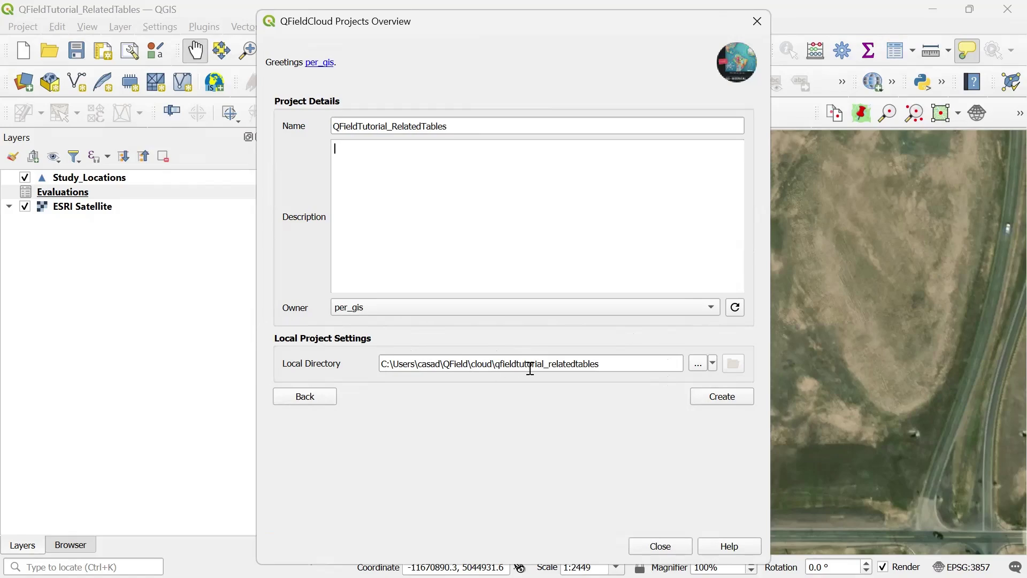
{"action": "left_click", "coordinate": [726, 399]}
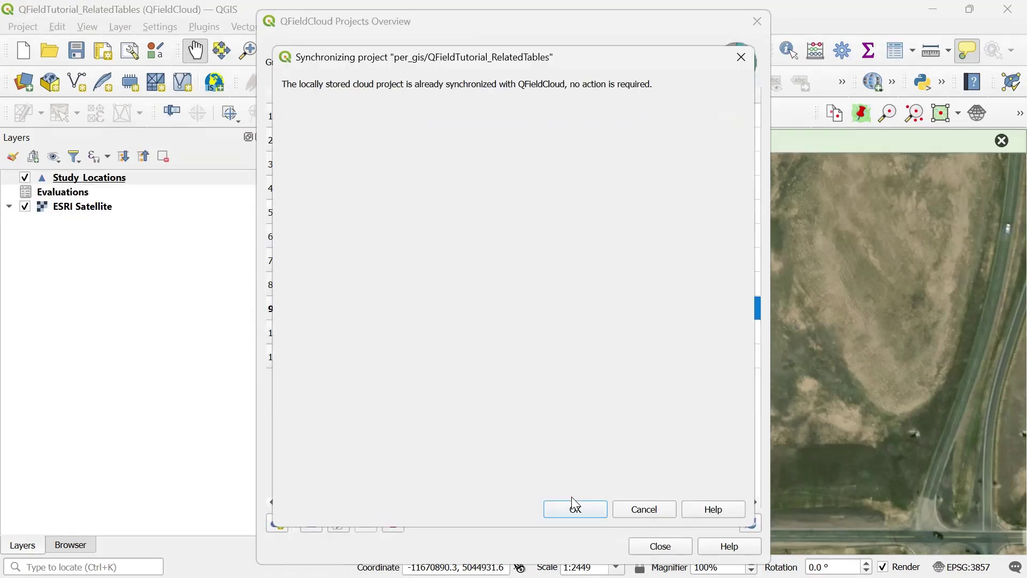
{"action": "left_click", "coordinate": [578, 514]}
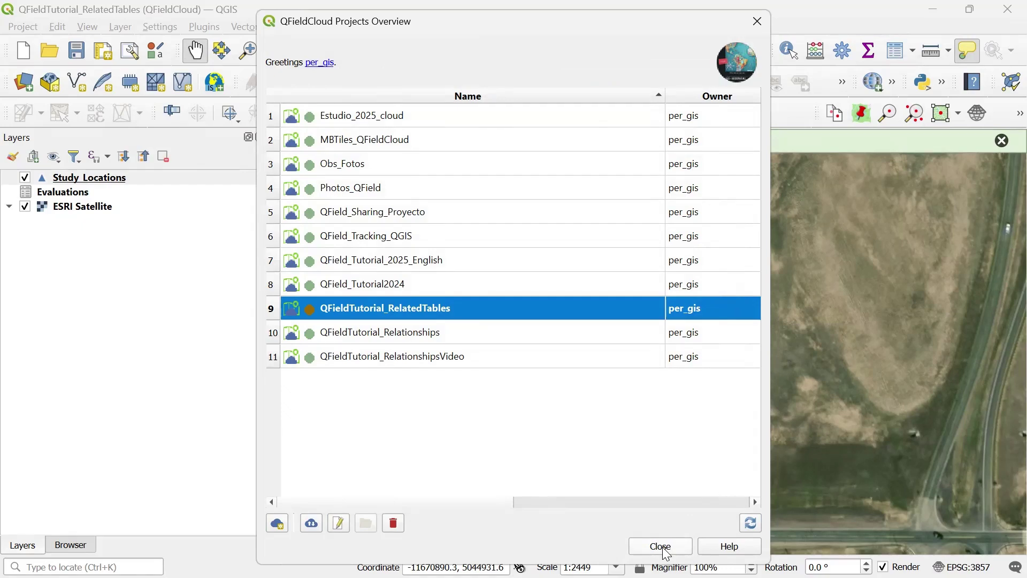
{"action": "left_click", "coordinate": [665, 550]}
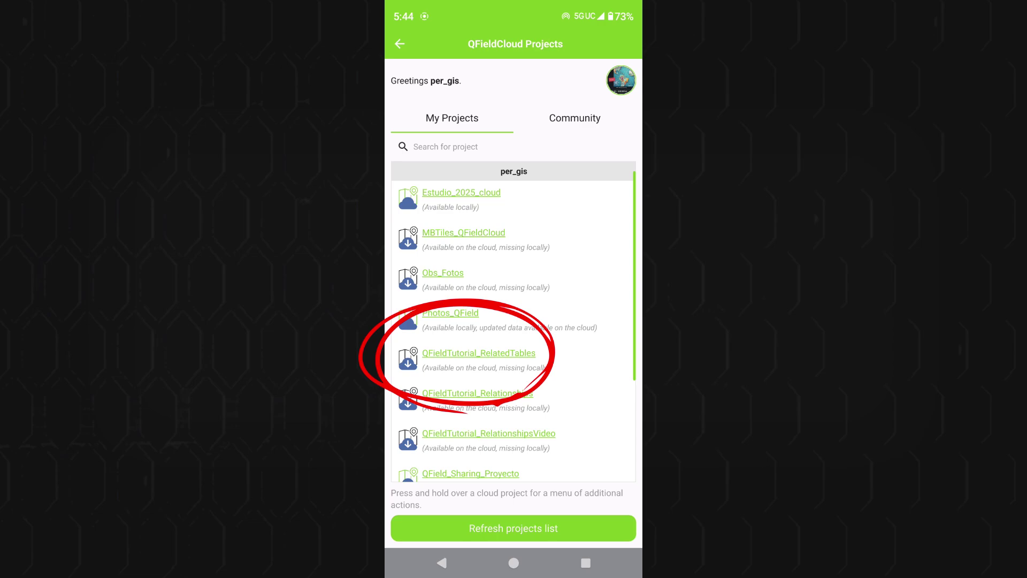
Step: Download and open QFieldTutorial_RelatedTables on the phone, then show its layer list
{"action": "left_click", "coordinate": [479, 356]}
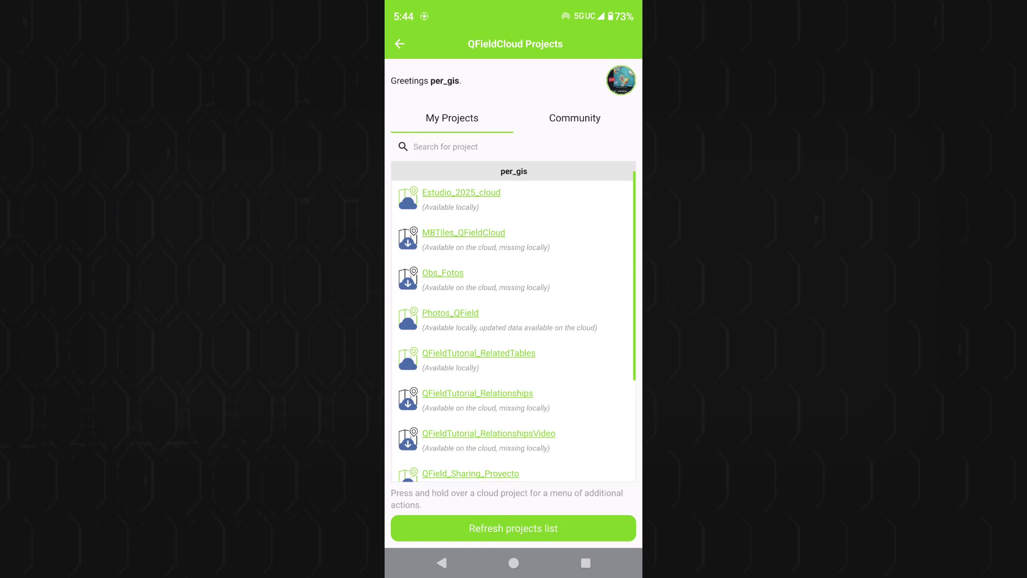
{"action": "left_click", "coordinate": [479, 353]}
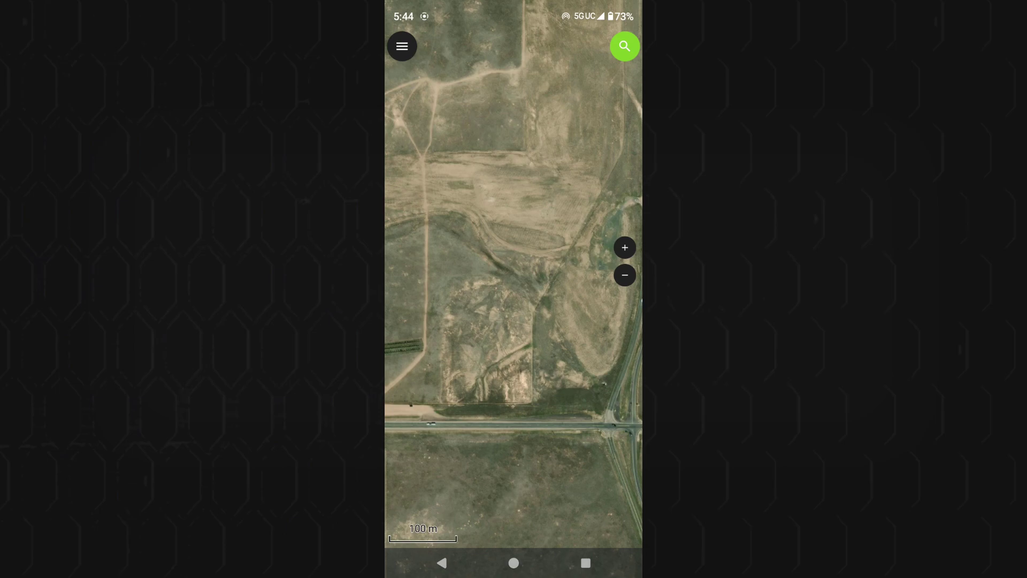
{"action": "left_click", "coordinate": [402, 46]}
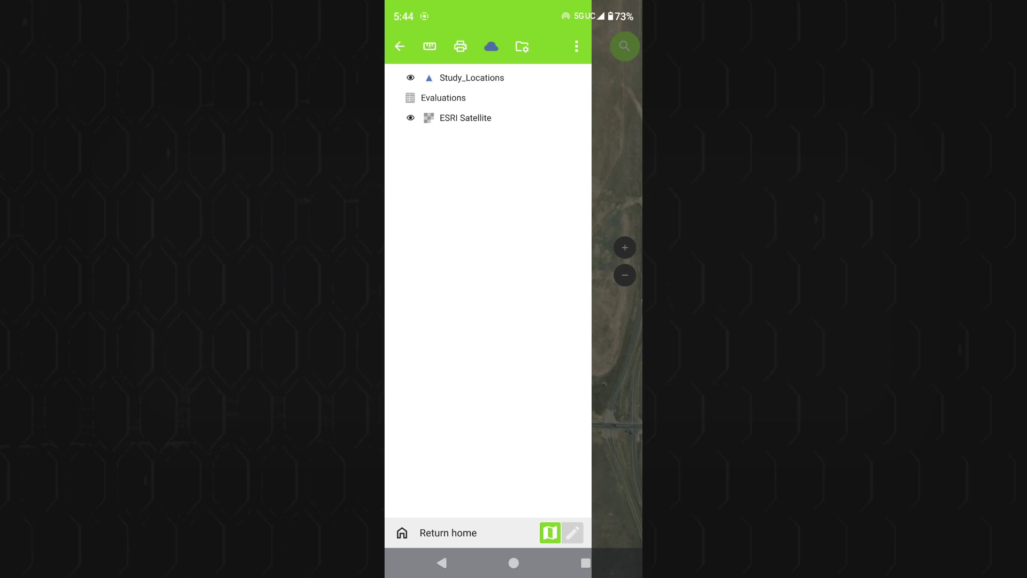
Step: Add a new Study_Locations point at the map centre named Test 1
{"action": "left_click", "coordinate": [471, 77]}
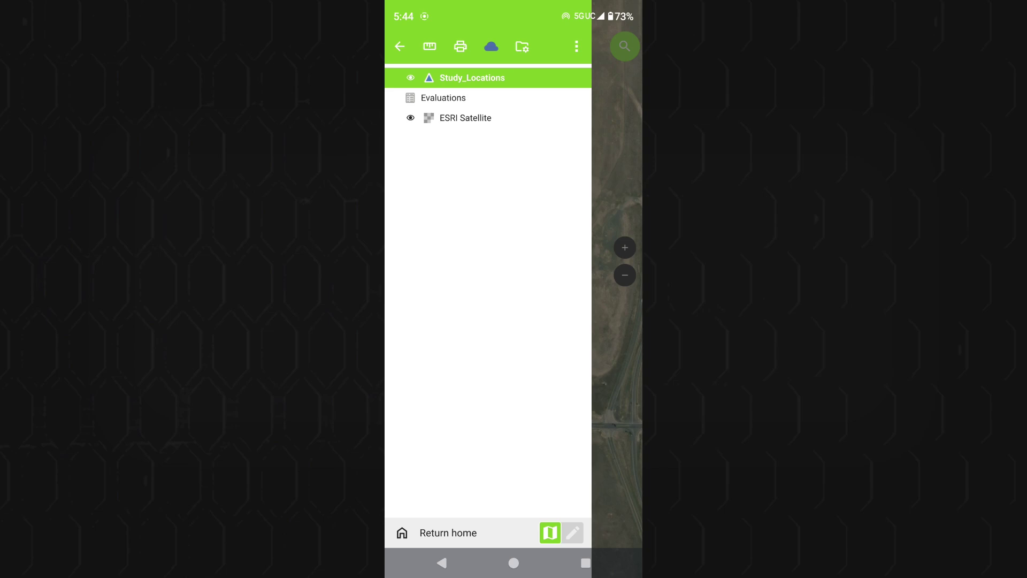
{"action": "left_click", "coordinate": [573, 532]}
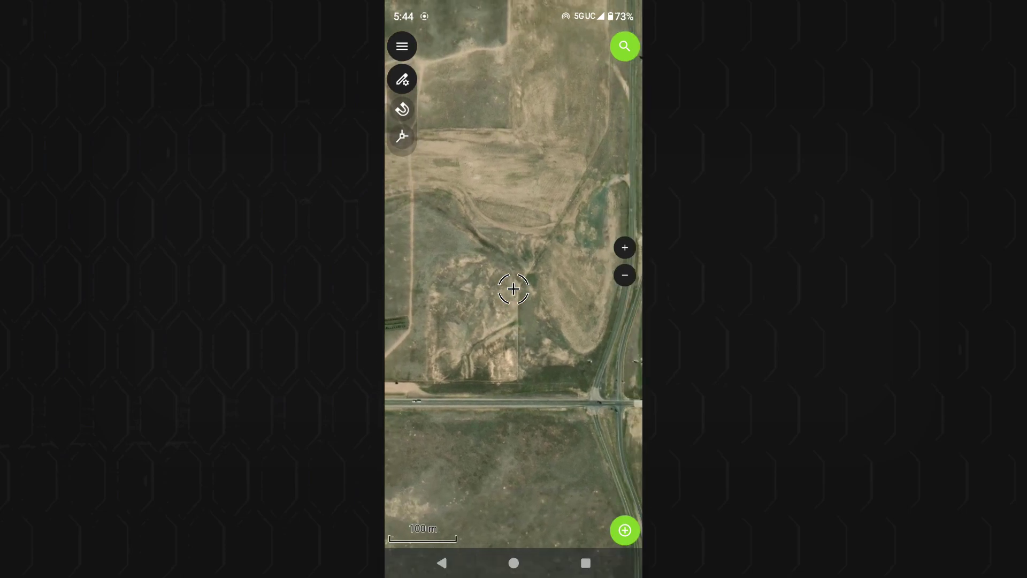
{"action": "left_click", "coordinate": [625, 530]}
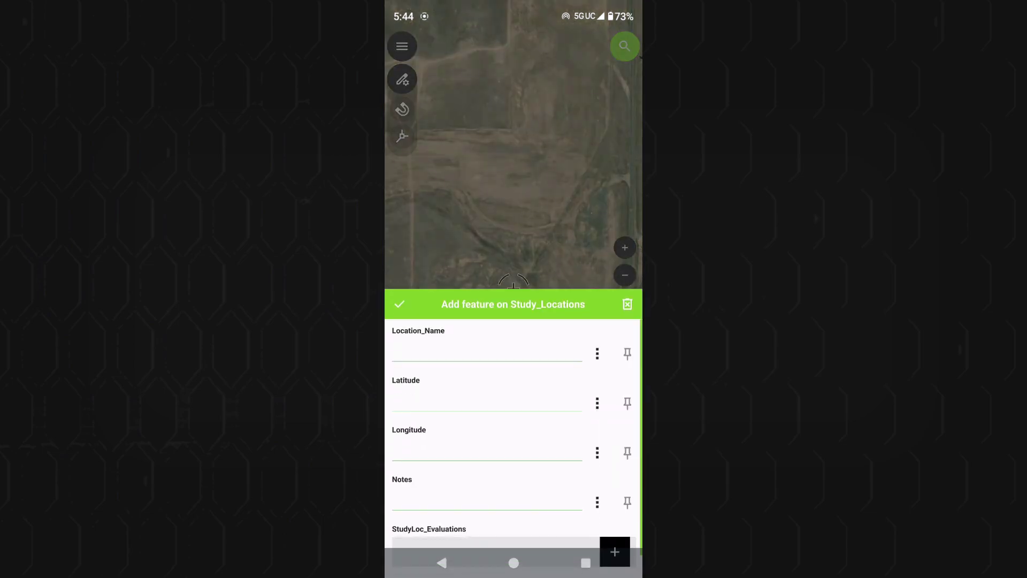
{"action": "left_click", "coordinate": [487, 352]}
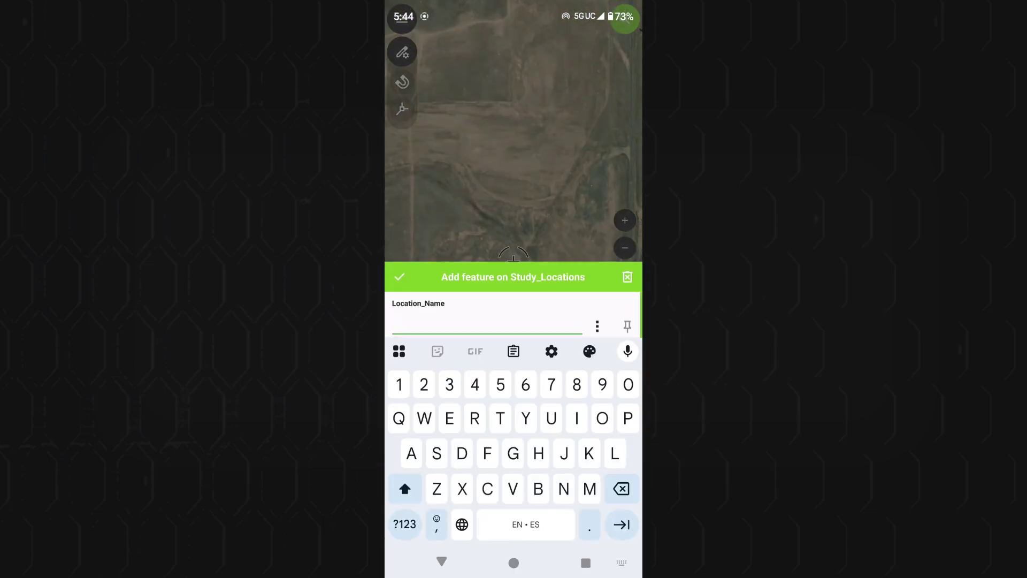
{"action": "type", "text": "Tes"}
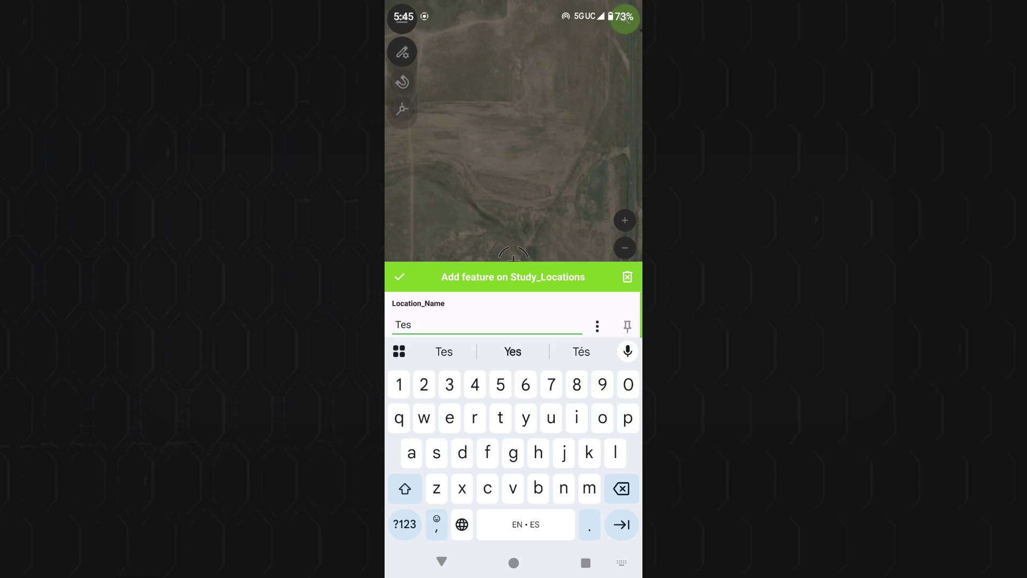
{"action": "type", "text": "t 1"}
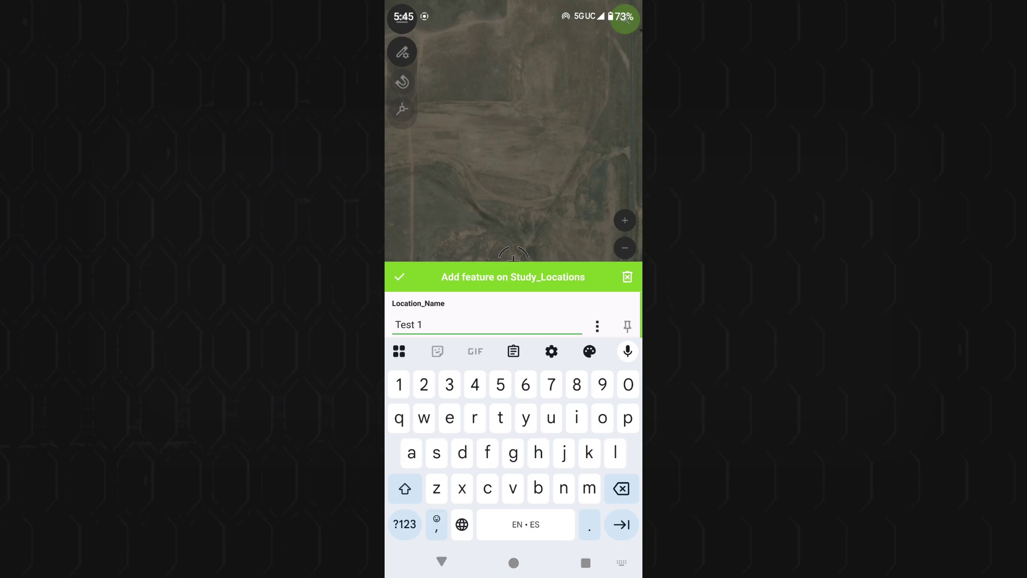
{"action": "key", "text": "Escape"}
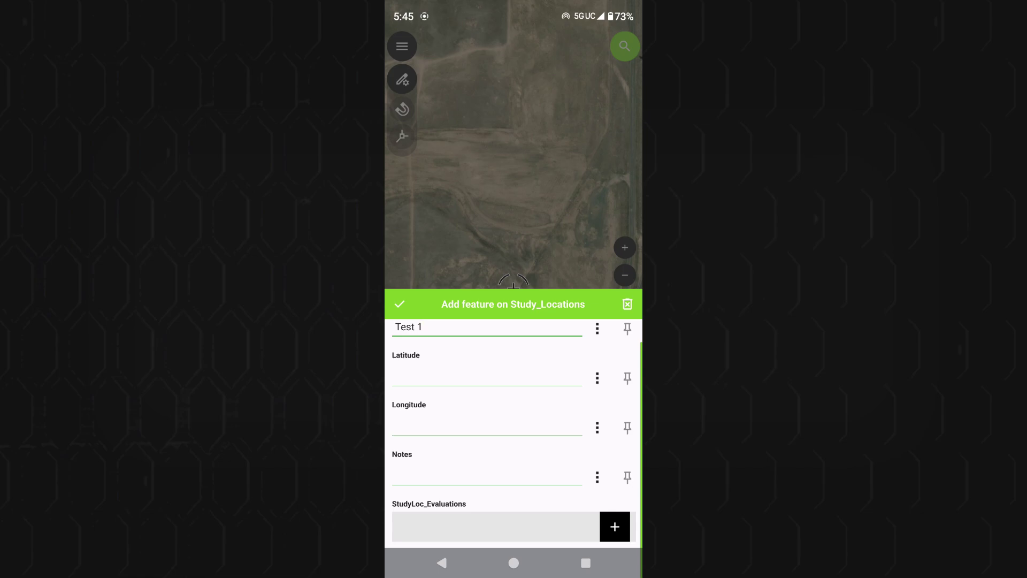
Step: Attach a linked Evaluations record with the observer's initials, date 2025-04-17 and Status Good
{"action": "left_click", "coordinate": [615, 527]}
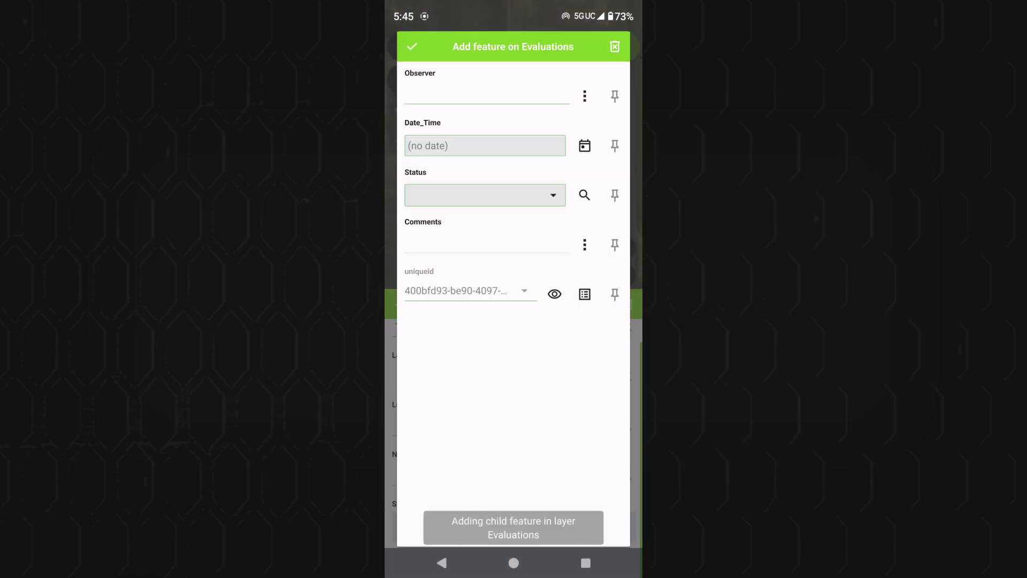
{"action": "left_click", "coordinate": [487, 94]}
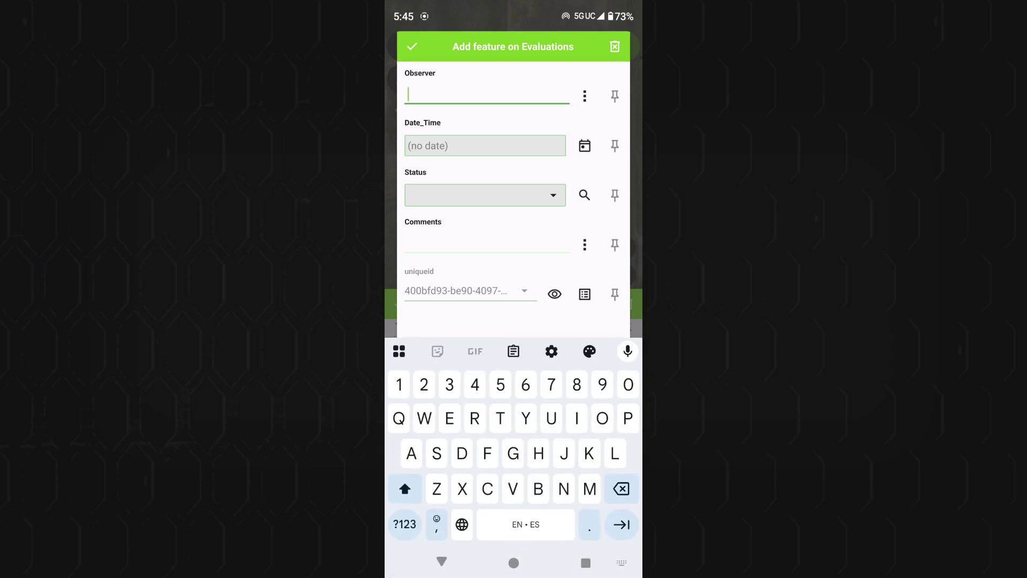
{"action": "type", "text": "MC"}
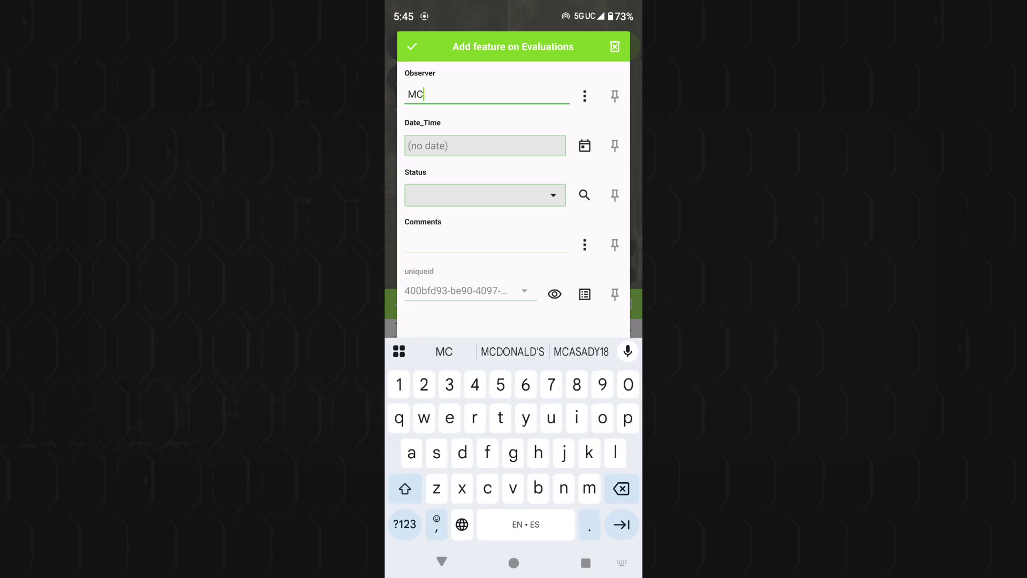
{"action": "left_click", "coordinate": [585, 146]}
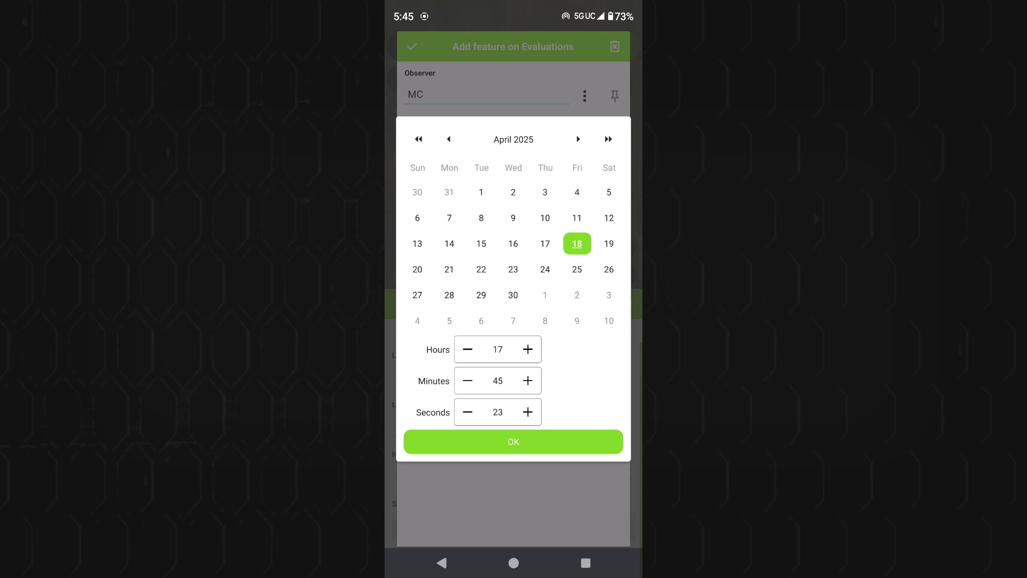
{"action": "left_click", "coordinate": [513, 442]}
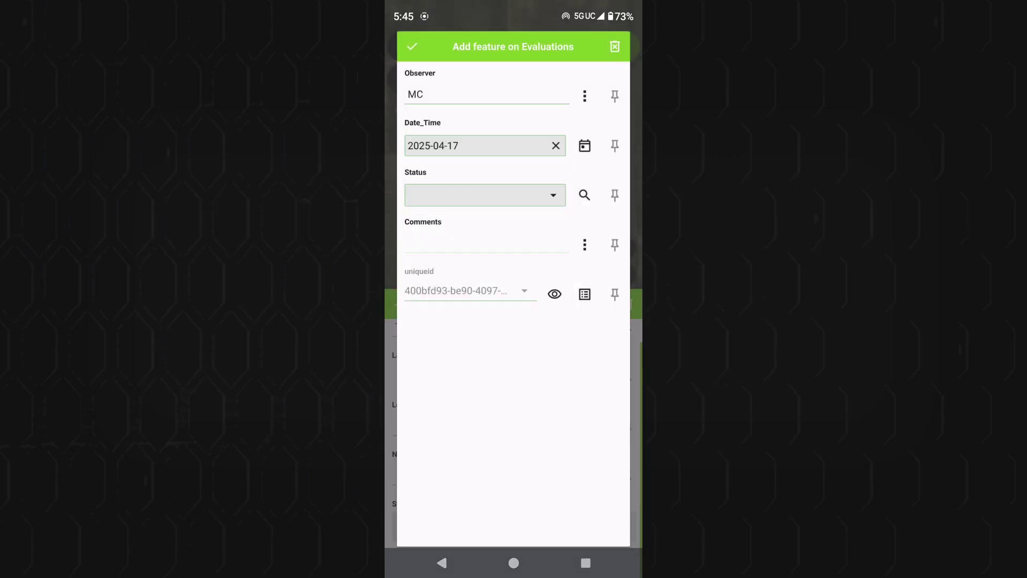
{"action": "left_click", "coordinate": [485, 195]}
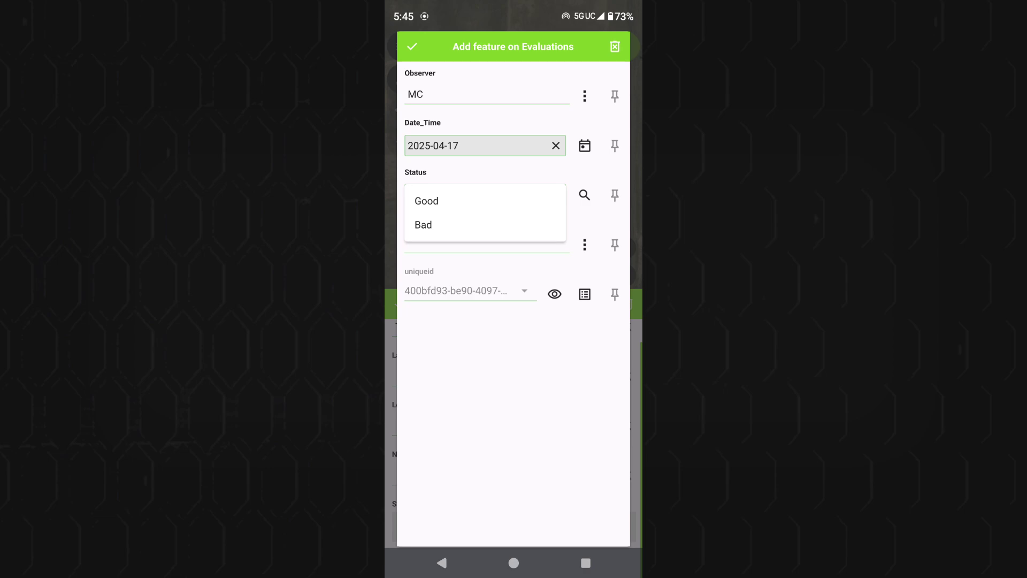
{"action": "left_click", "coordinate": [427, 200]}
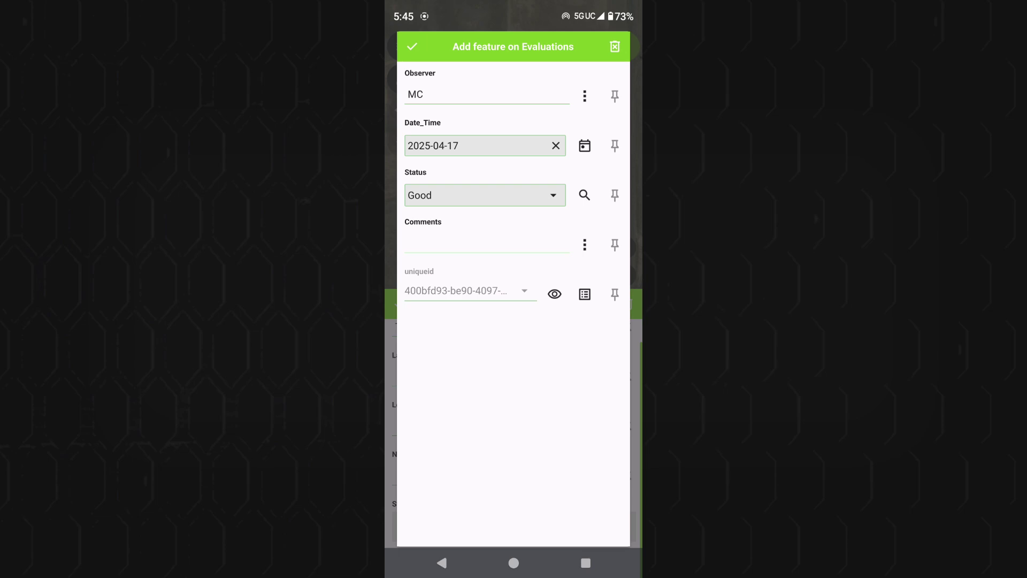
{"action": "key", "text": "Escape"}
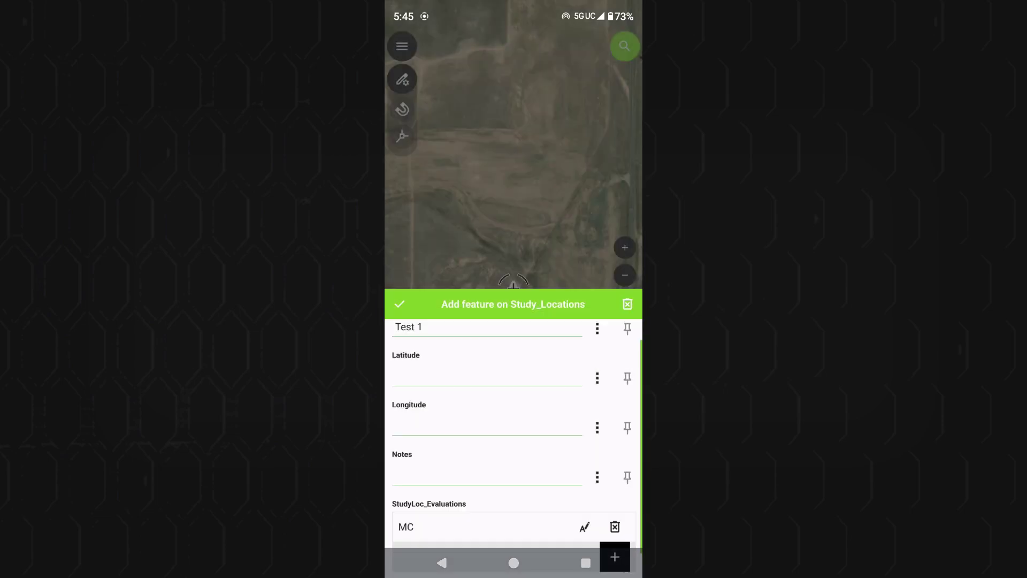
{"action": "left_click", "coordinate": [417, 325]}
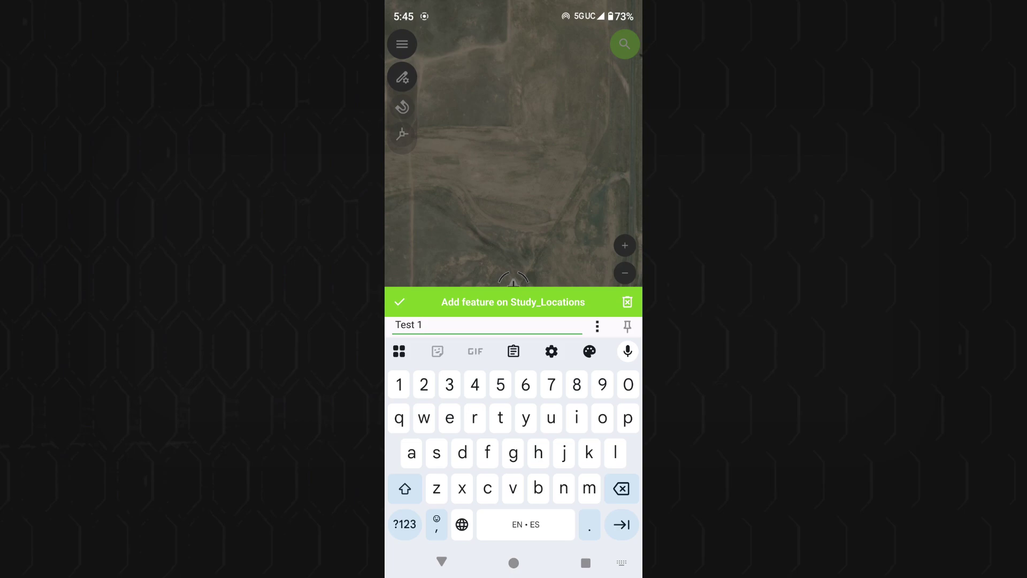
Step: Save the Test 1 location, then pan to and identify its new point on the map
{"action": "key", "text": "Escape"}
{"action": "key", "text": "Escape"}
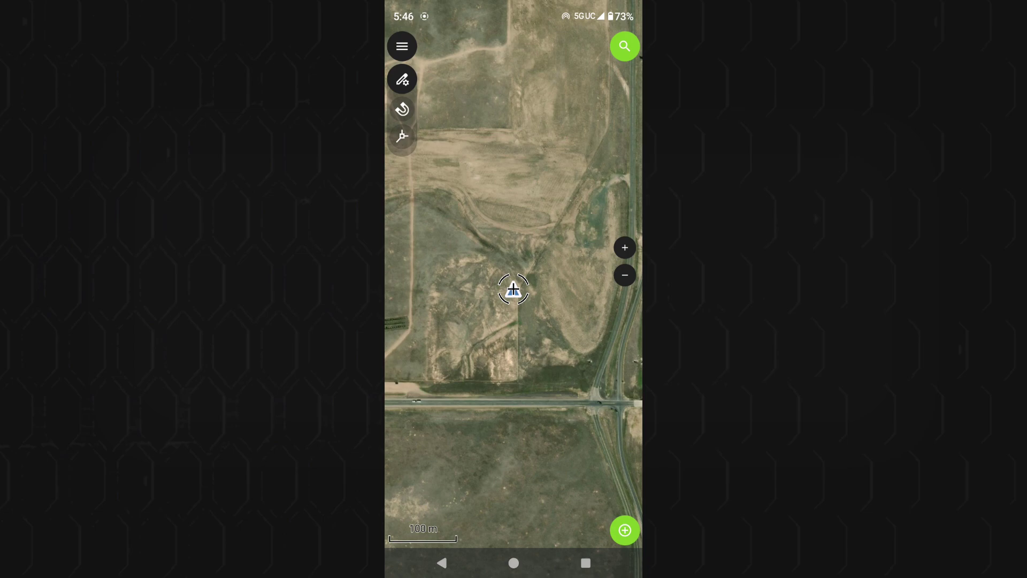
{"action": "left_click_drag", "start_coordinate": [557, 374], "coordinate": [514, 339]}
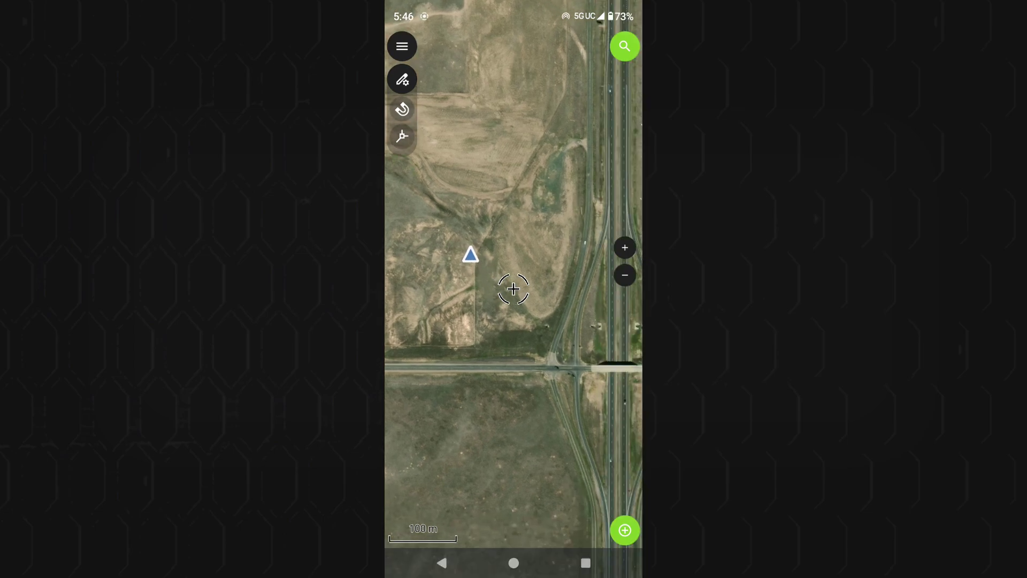
{"action": "left_click", "coordinate": [471, 254]}
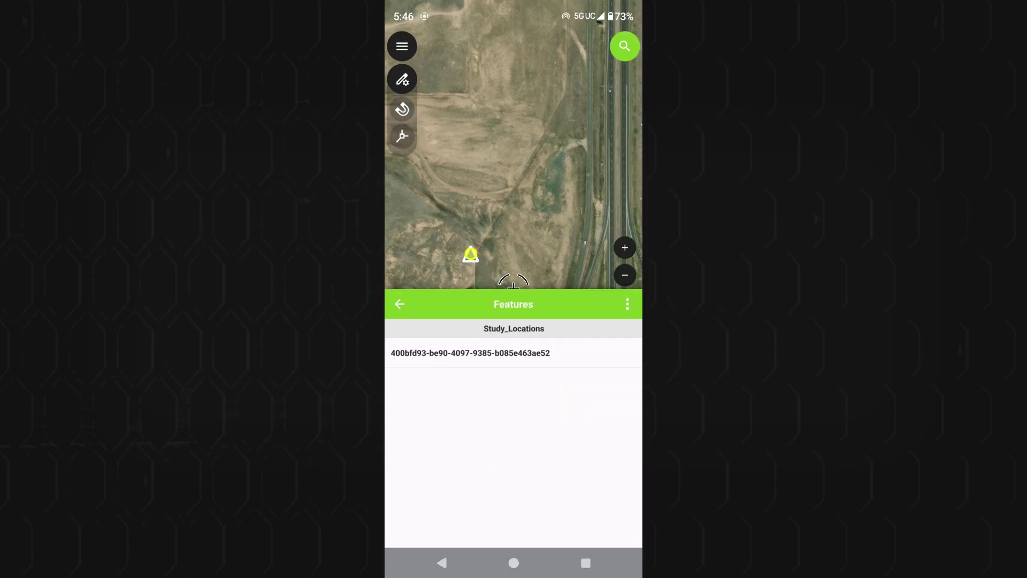
Step: Open Test 1's attributes for editing and start a second linked Evaluations record
{"action": "left_click", "coordinate": [627, 304]}
{"action": "key", "text": "Escape"}
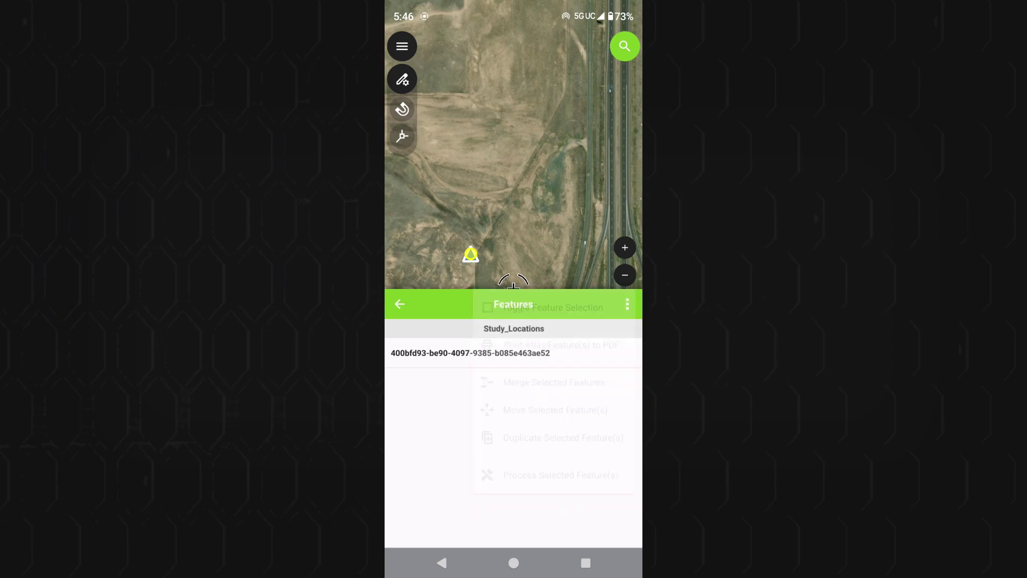
{"action": "left_click", "coordinate": [428, 353]}
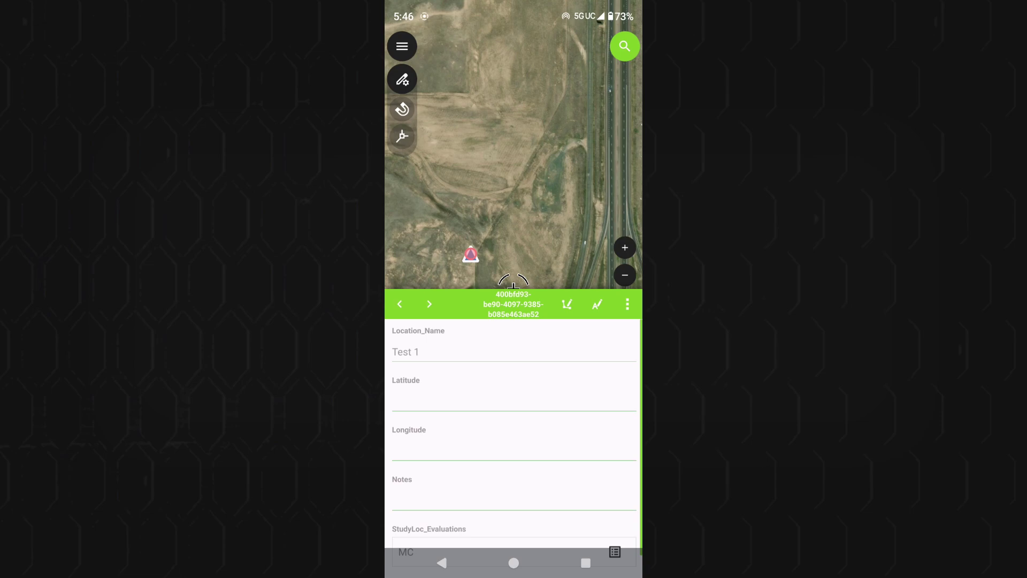
{"action": "left_click", "coordinate": [598, 304]}
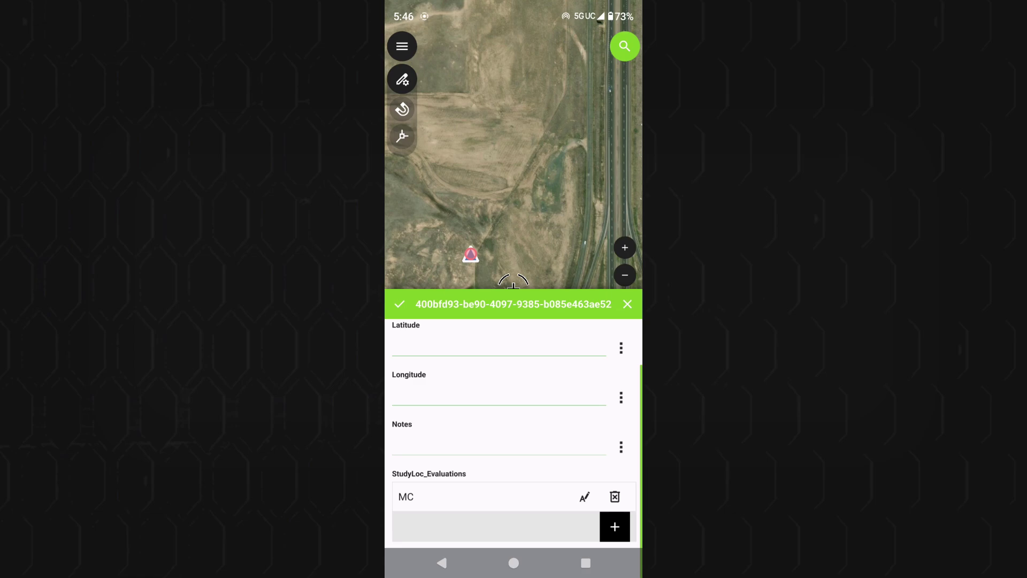
{"action": "left_click", "coordinate": [615, 526]}
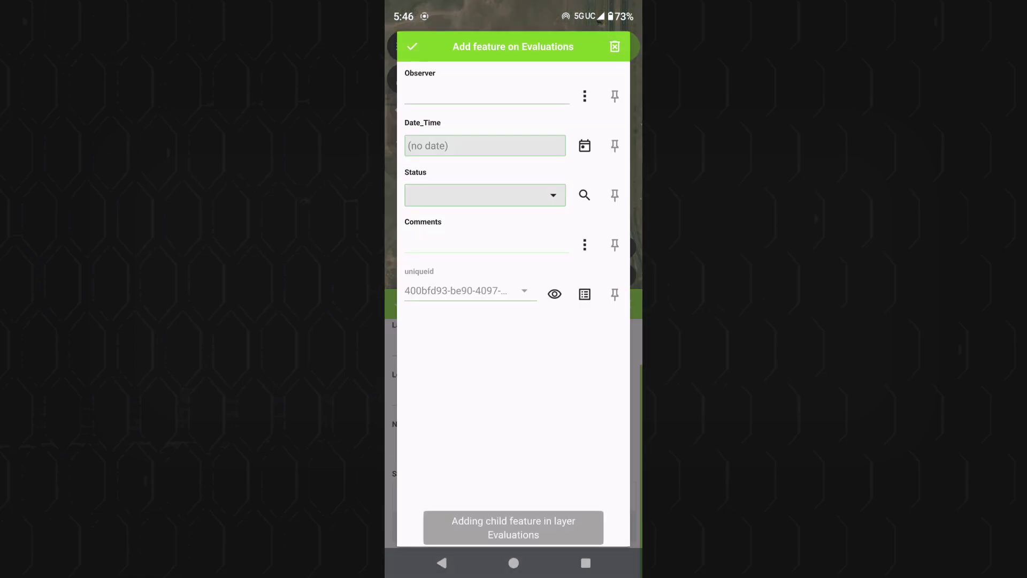
Step: Enter the observer's initials and set the evaluation date to 2025-04-17 with hour 18
{"action": "left_click", "coordinate": [487, 95]}
{"action": "type", "text": "Mc"}
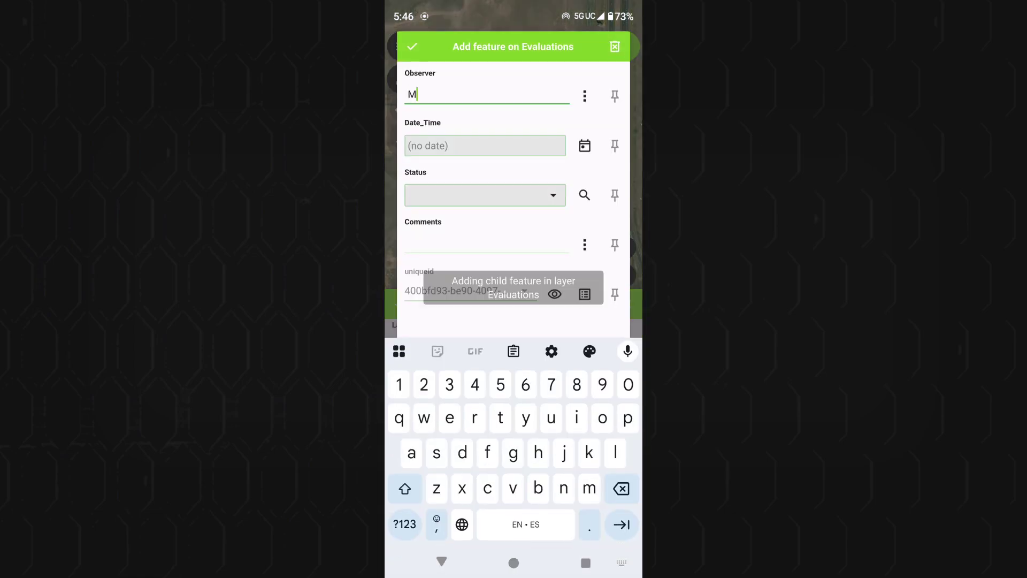
{"action": "left_click", "coordinate": [584, 145]}
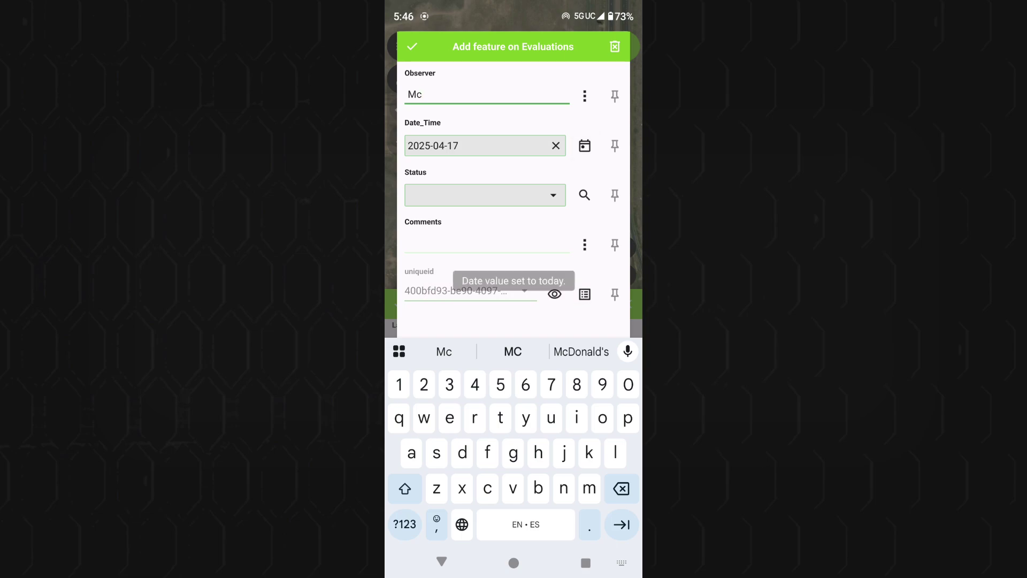
{"action": "left_click", "coordinate": [585, 145]}
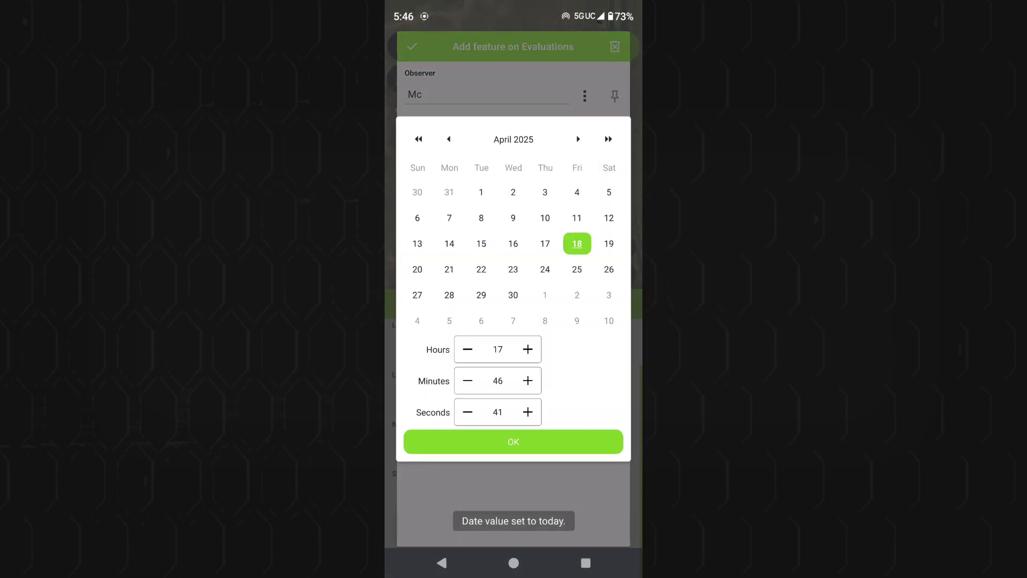
{"action": "left_click", "coordinate": [527, 349]}
{"action": "left_click", "coordinate": [514, 442]}
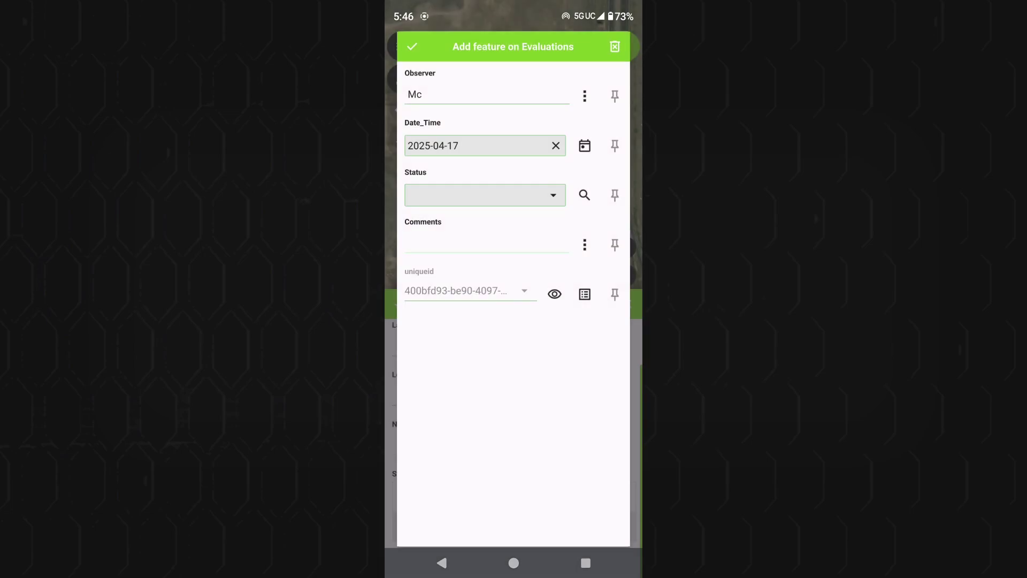
Step: Set Status to Bad with comment 'Test', then save the evaluation and the location's edits
{"action": "left_click", "coordinate": [485, 194]}
{"action": "left_click", "coordinate": [470, 225]}
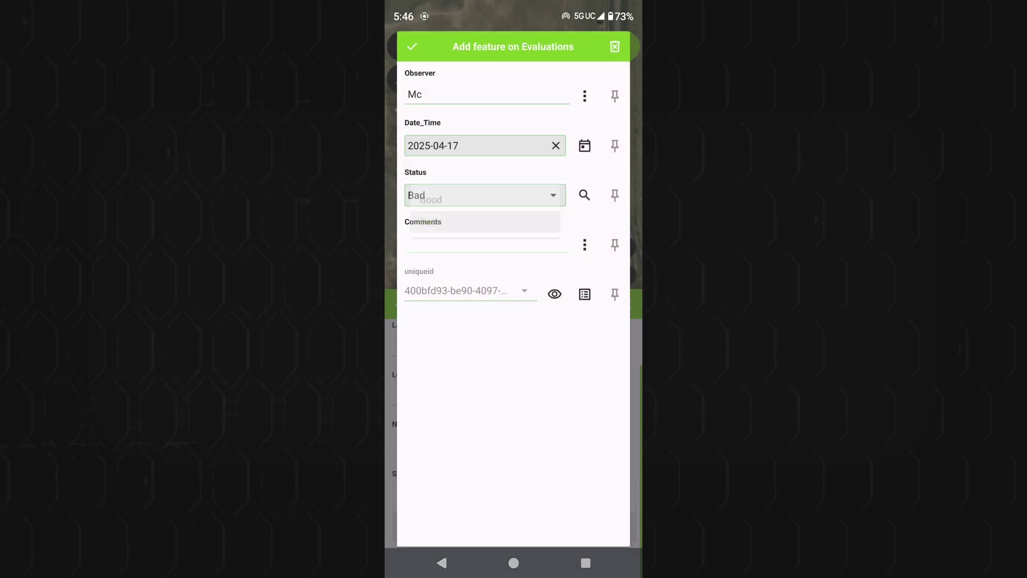
{"action": "left_click", "coordinate": [487, 244]}
{"action": "type", "text": "Test"}
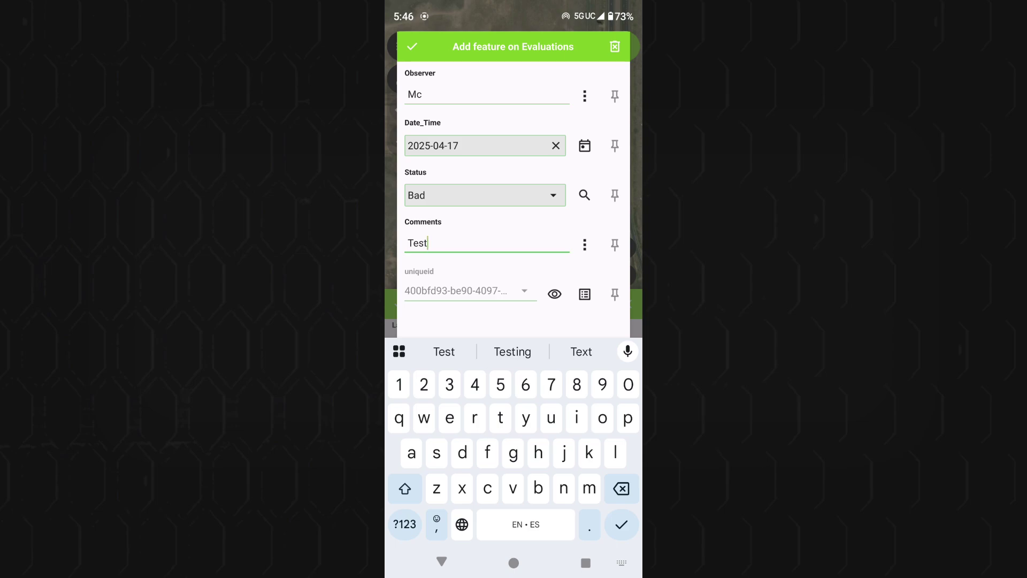
{"action": "key", "text": "Return"}
{"action": "left_click", "coordinate": [412, 47]}
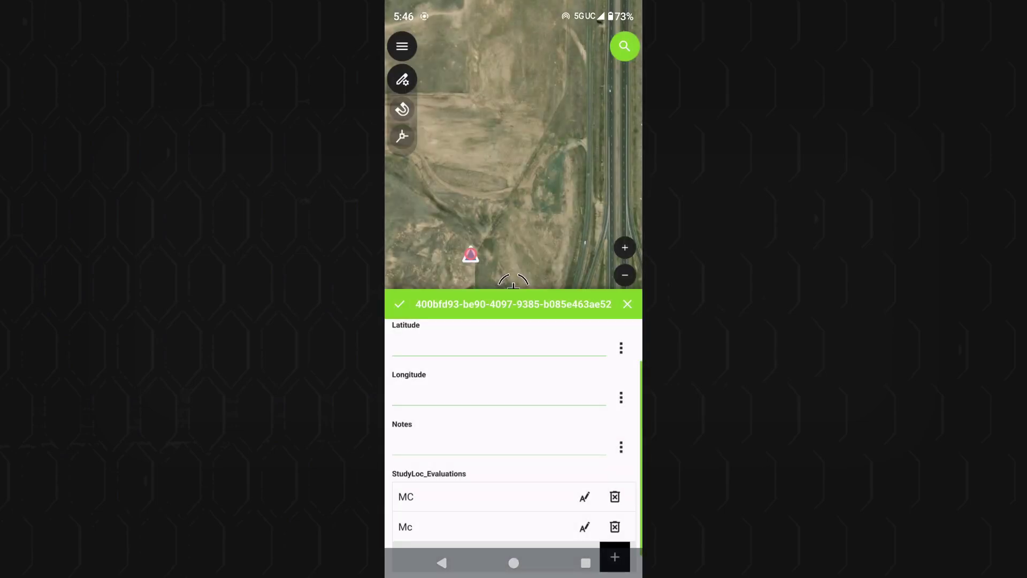
{"action": "left_click", "coordinate": [399, 304]}
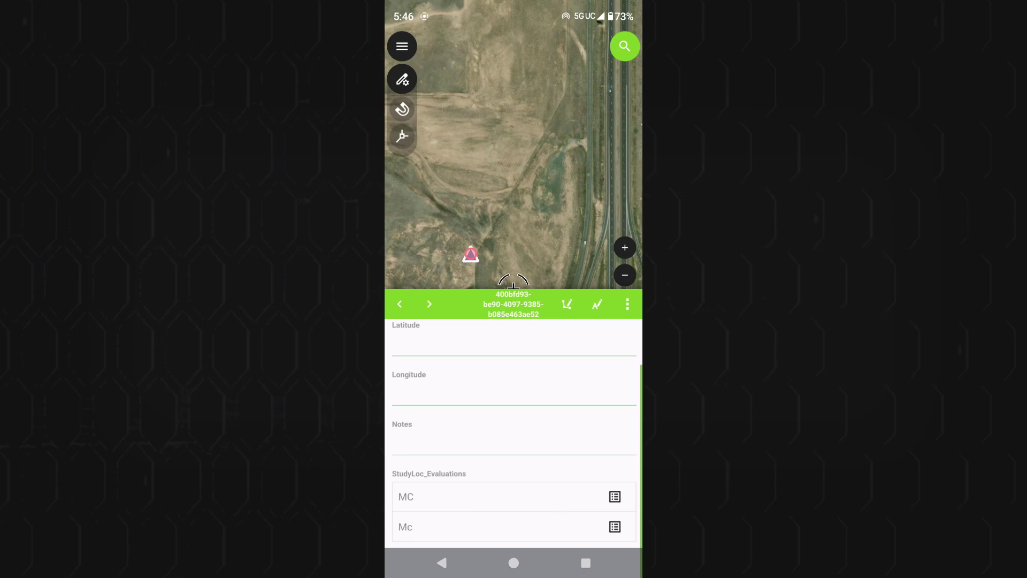
Step: Close the form, switch back to browse mode and bring up the QFieldCloud sync page
{"action": "key", "text": "Escape"}
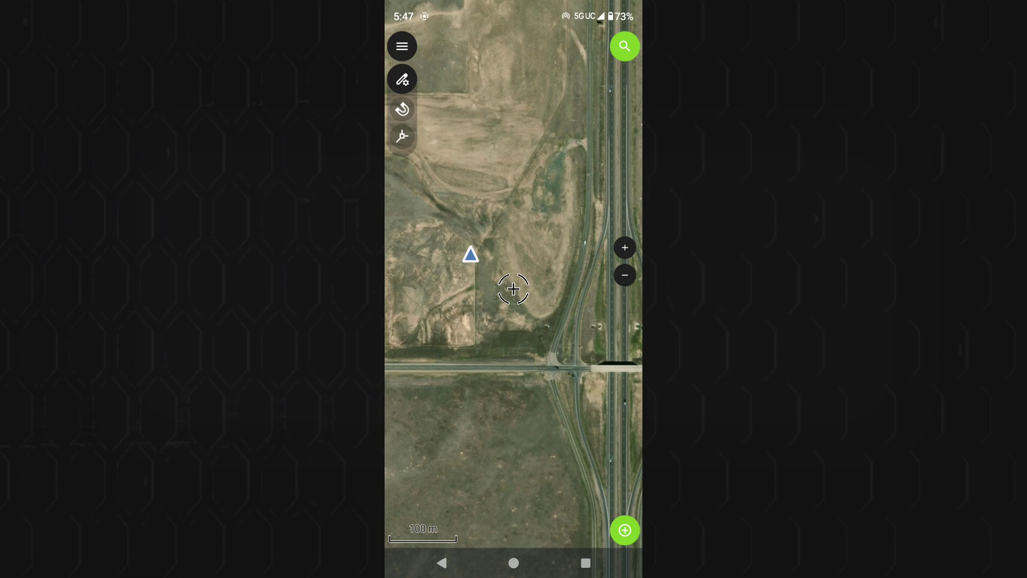
{"action": "left_click", "coordinate": [402, 46]}
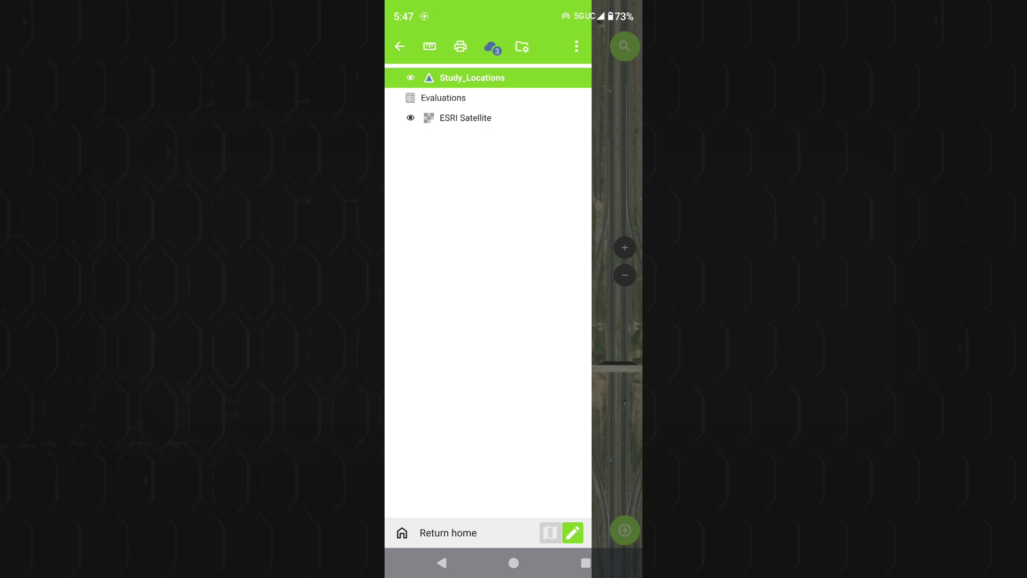
{"action": "left_click", "coordinate": [550, 532]}
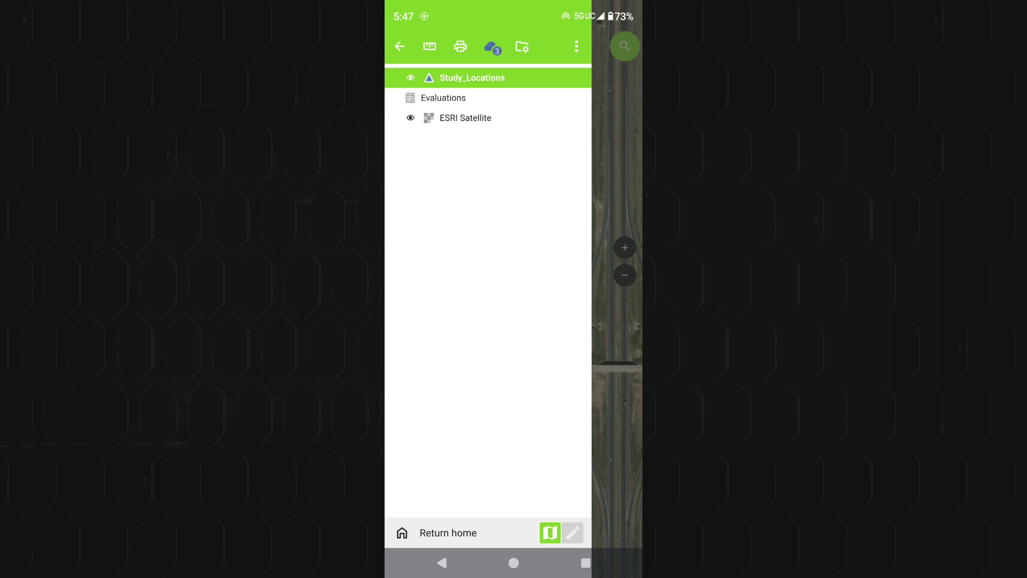
{"action": "left_click", "coordinate": [493, 47]}
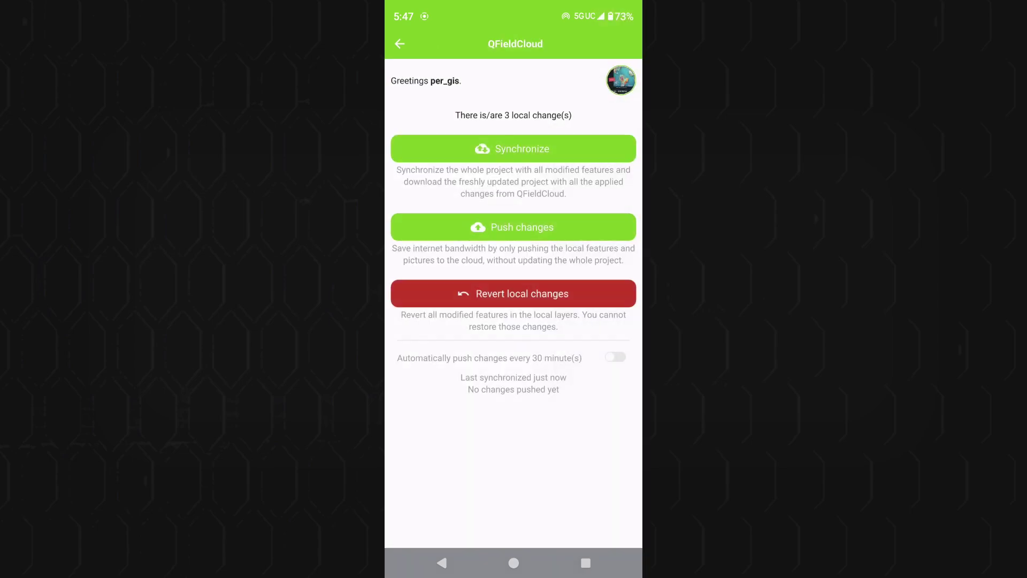
Step: Push the 3 local changes to QFieldCloud
{"action": "left_click", "coordinate": [514, 227]}
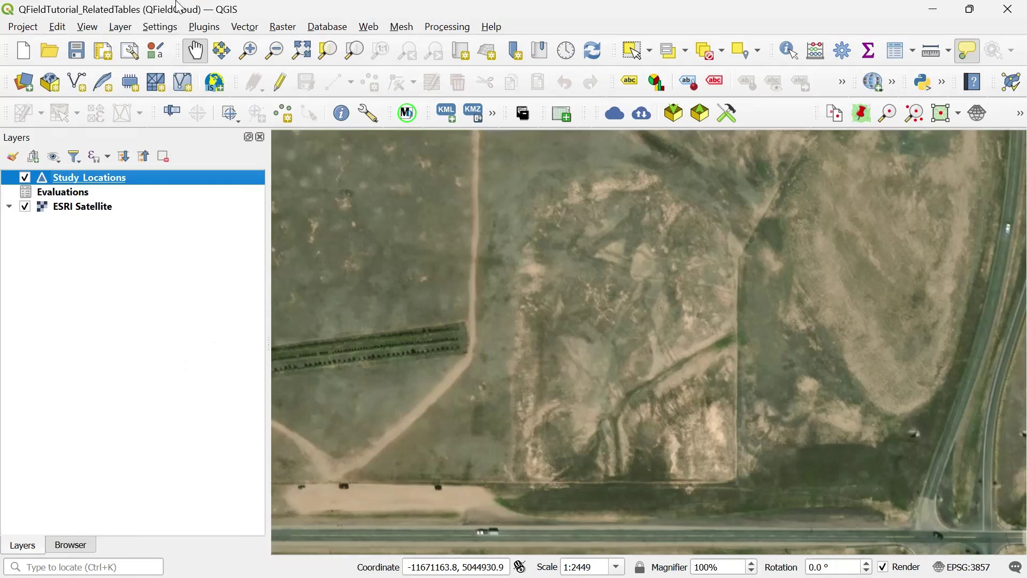
Step: Synchronize the cloud project, downloading the updated RelatedTablesTutorial.gpkg and reloading the project
{"action": "left_click", "coordinate": [644, 116]}
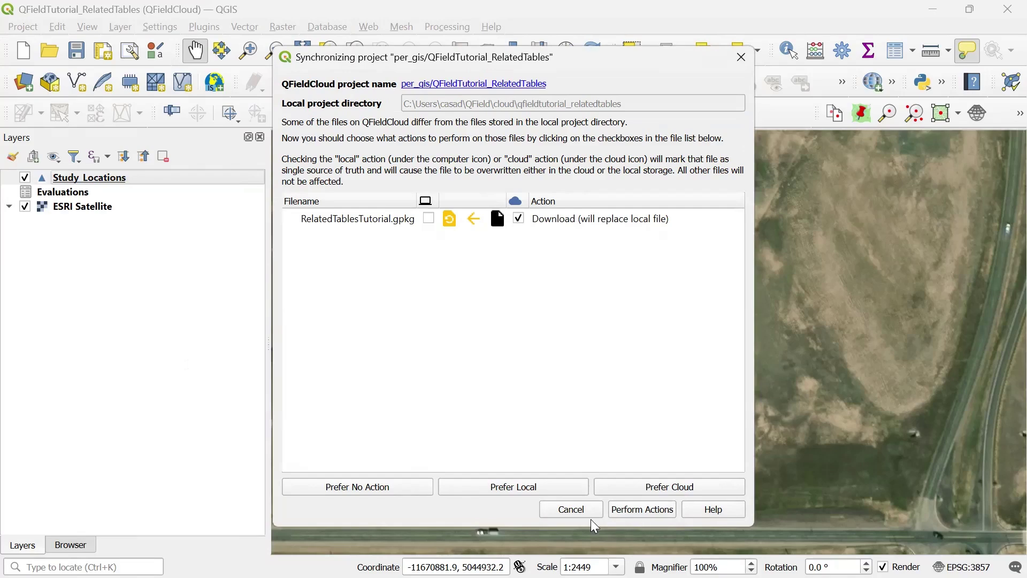
{"action": "left_click", "coordinate": [650, 512]}
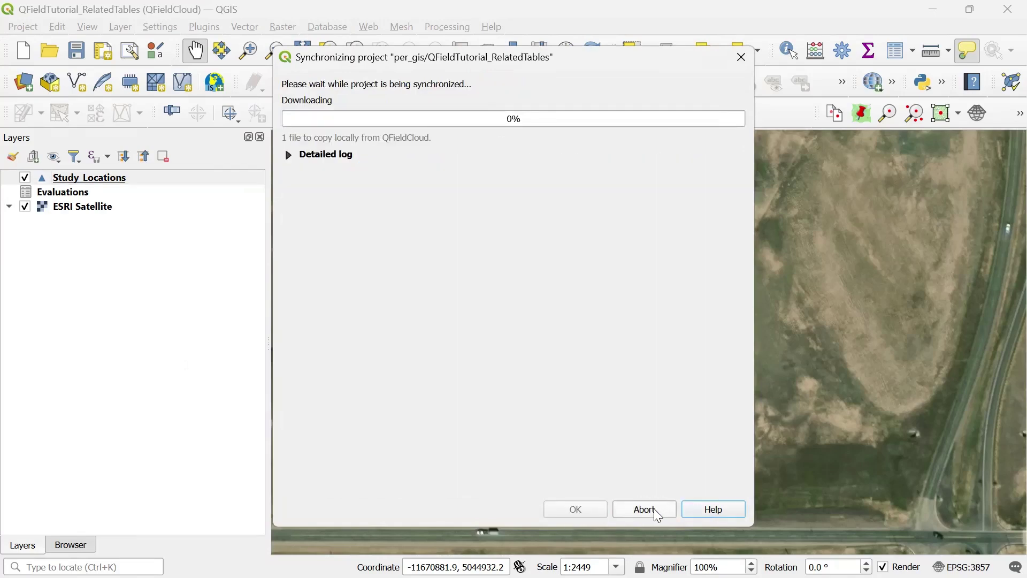
{"action": "left_click", "coordinate": [580, 509]}
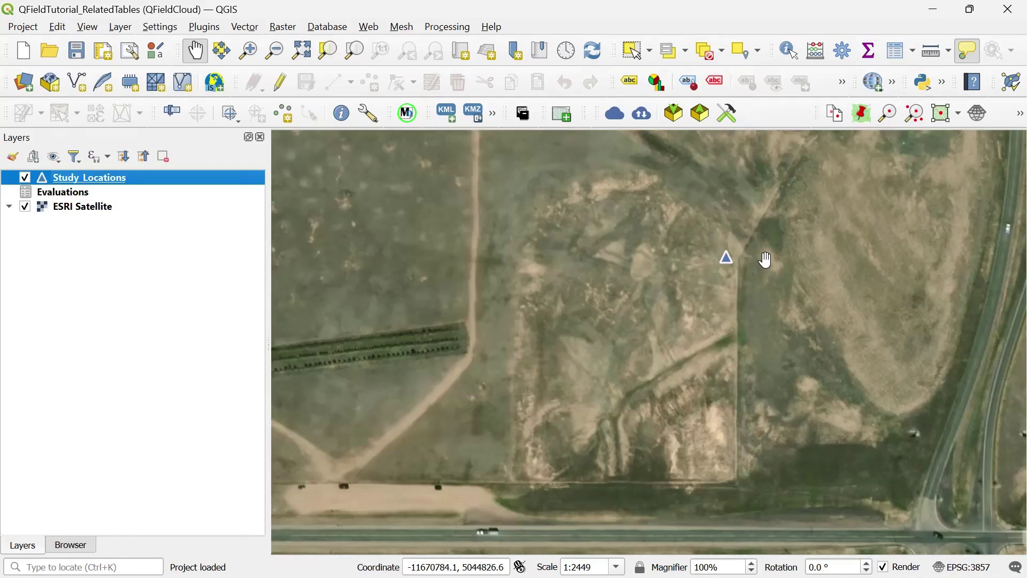
Step: Identify the synced Test 1 point and confirm its two evaluations, Good and Bad, then close the results
{"action": "left_click", "coordinate": [791, 50]}
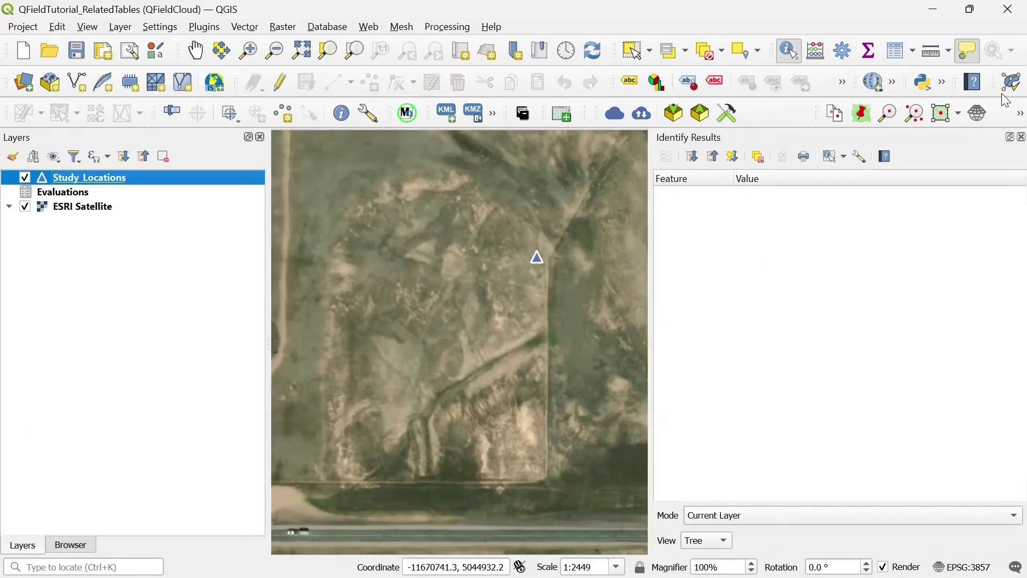
{"action": "left_click", "coordinate": [538, 257]}
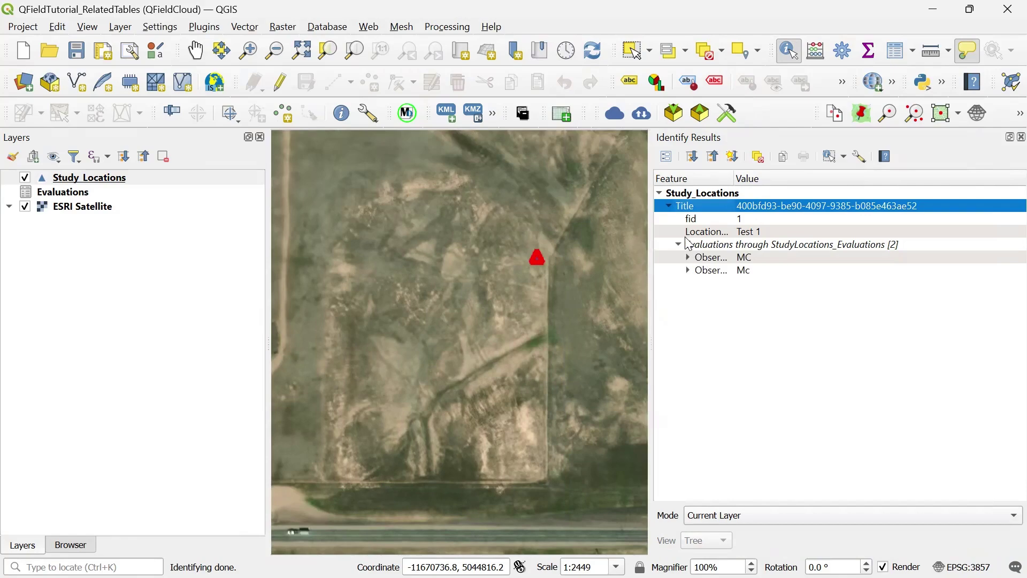
{"action": "left_click", "coordinate": [688, 271]}
{"action": "left_click", "coordinate": [688, 257]}
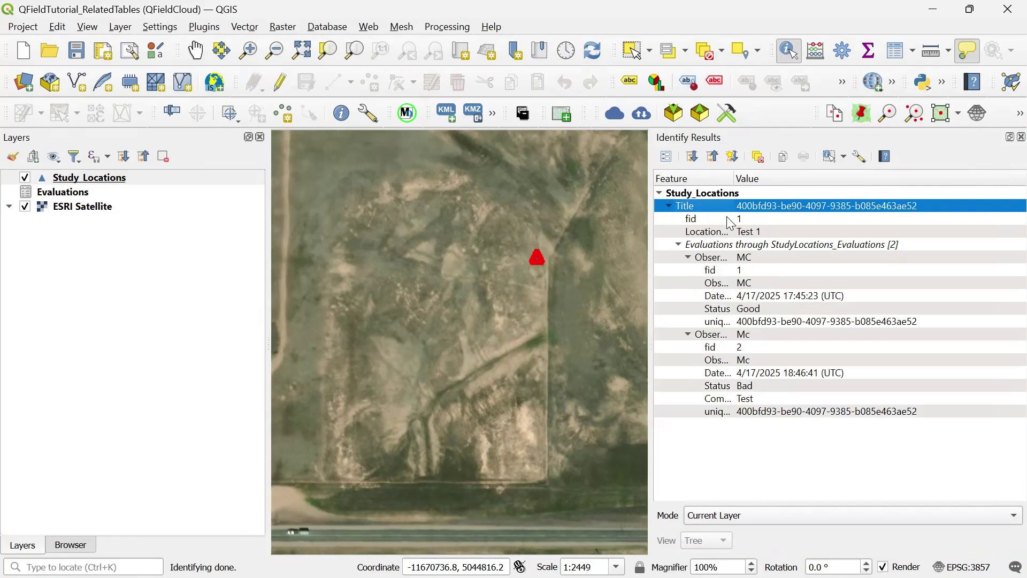
{"action": "key", "text": "Escape"}
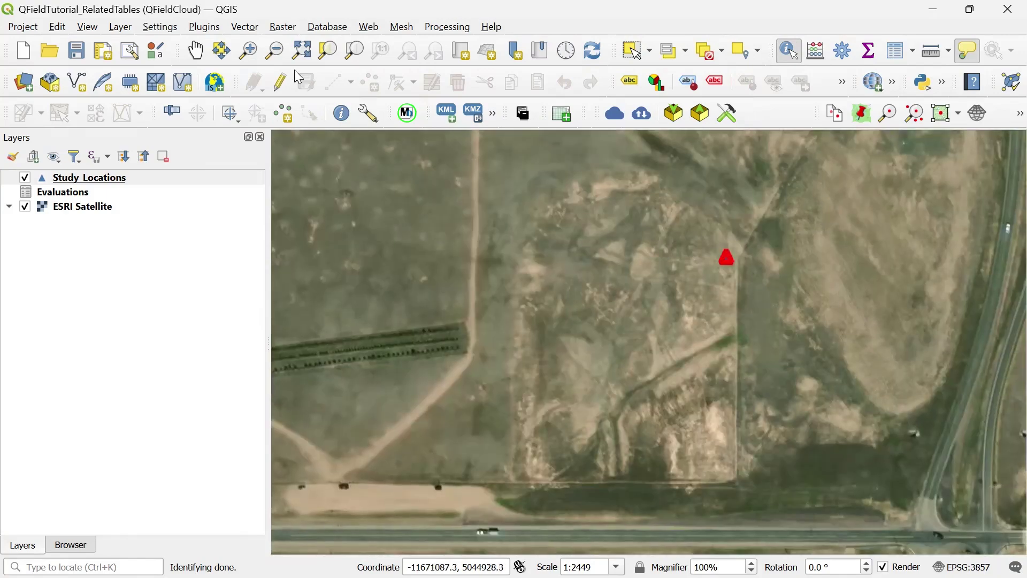